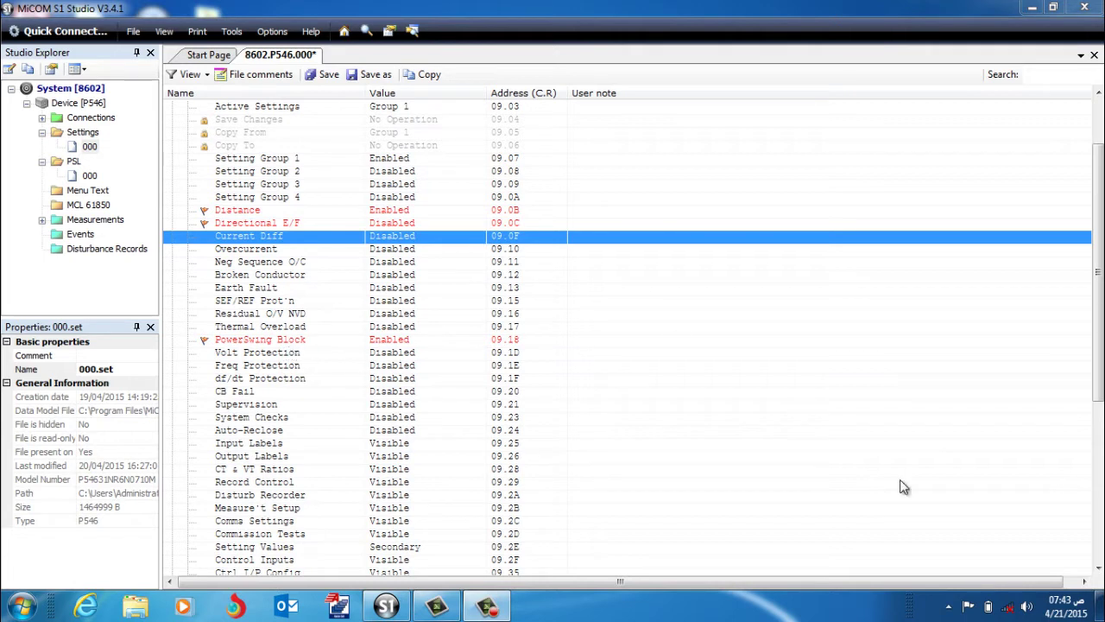
Review which protection functions are enabled or disabled in the relay's CONFIGURATION settings, down to the Group 1 folder
{"action": "left_click", "coordinate": [1099, 569]}
{"action": "left_click", "coordinate": [1098, 569]}
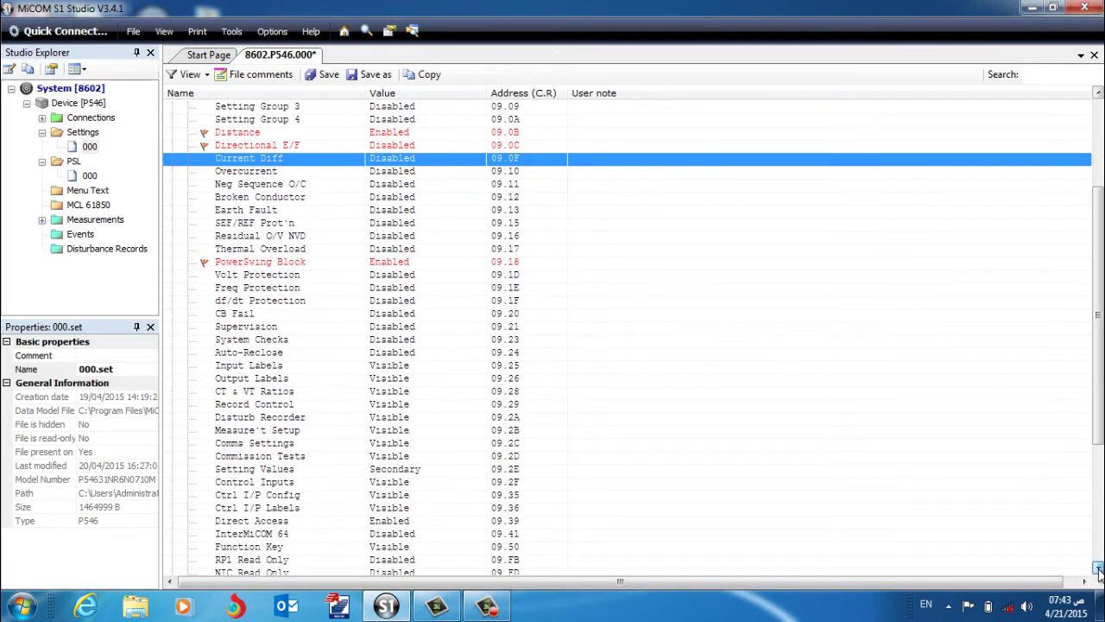
{"action": "left_click", "coordinate": [1098, 569]}
{"action": "left_click", "coordinate": [1098, 570]}
{"action": "left_click", "coordinate": [1098, 569]}
{"action": "left_click", "coordinate": [1099, 569]}
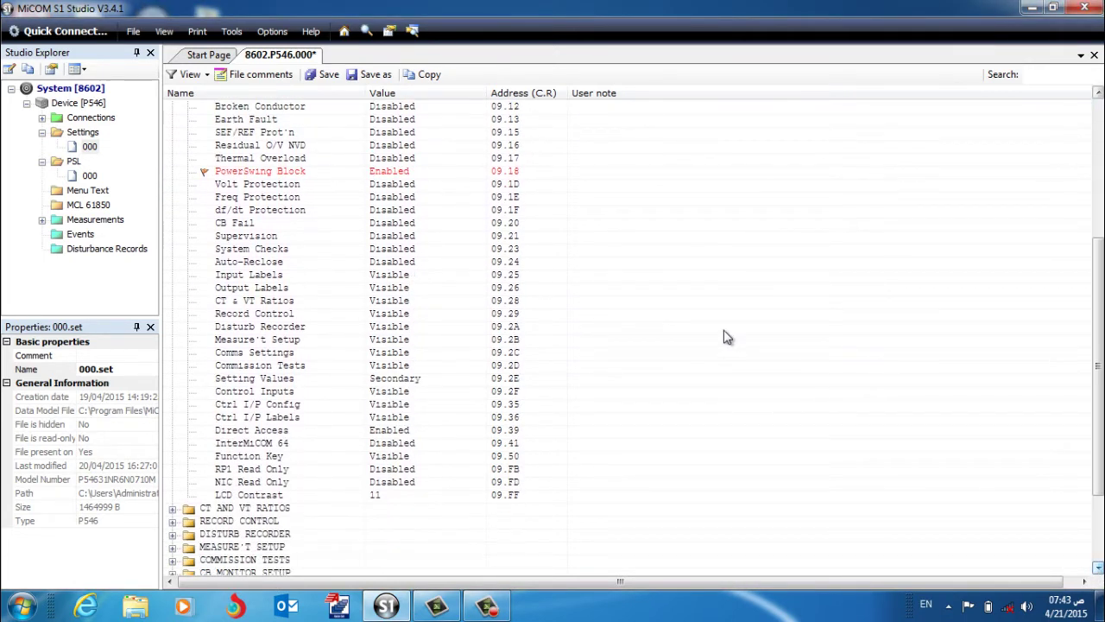
{"action": "scroll", "coordinate": [681, 306], "scroll_direction": "down", "scroll_amount": 2}
{"action": "scroll", "coordinate": [681, 305], "scroll_direction": "down", "scroll_amount": 1}
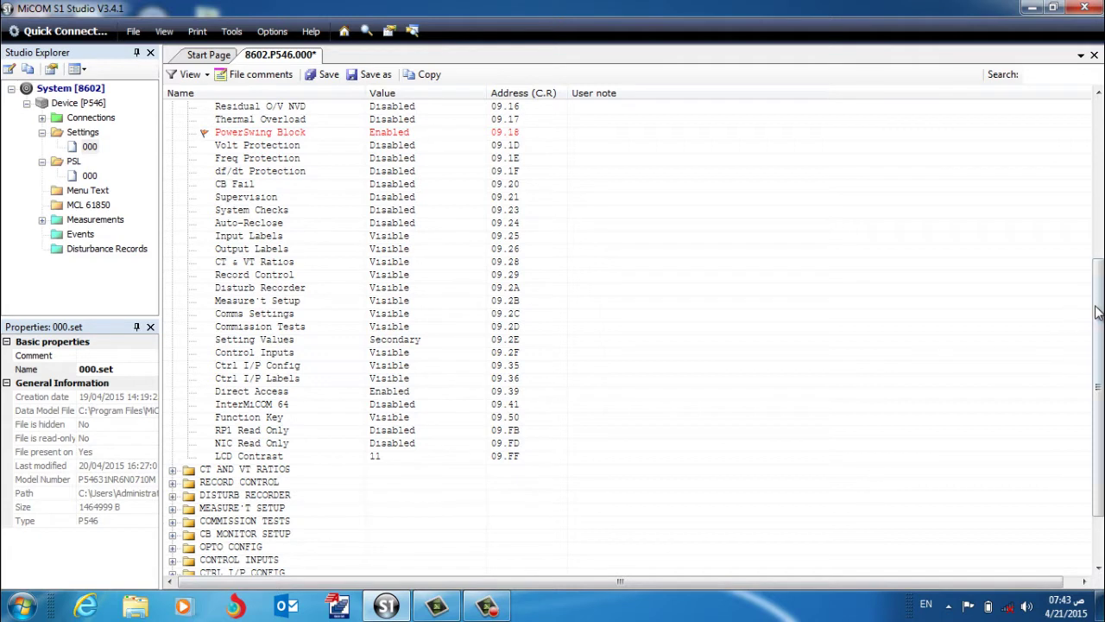
{"action": "left_click_drag", "start_coordinate": [1099, 313], "coordinate": [1096, 440]}
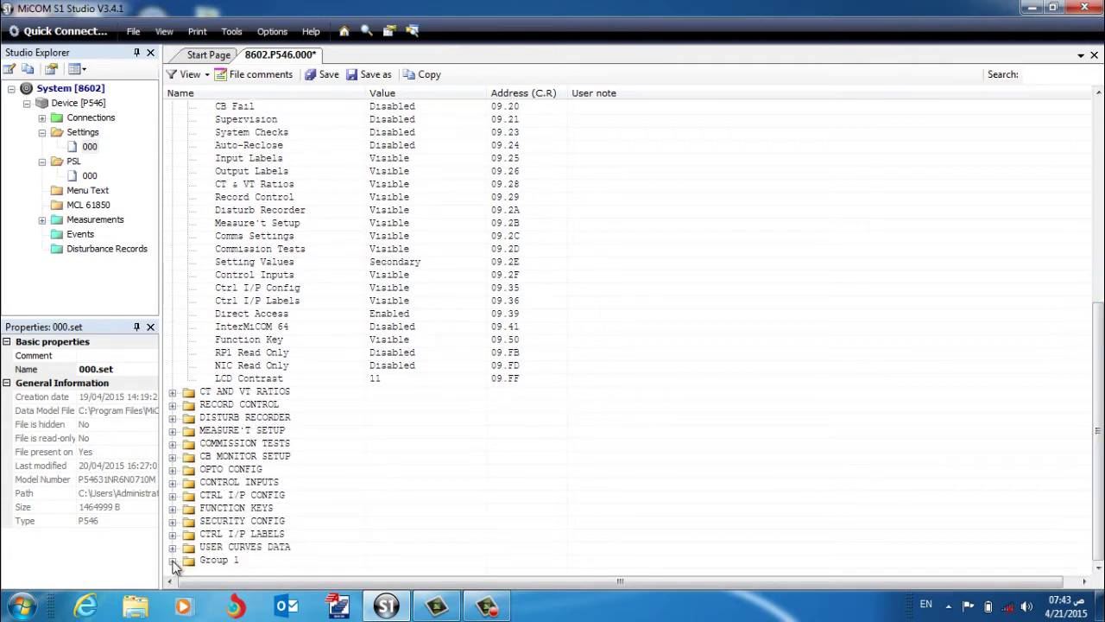
Collapse the whole settings tree and display the GROUP 1 POWER SWING BLK. settings within Group 1
{"action": "left_click", "coordinate": [288, 161]}
{"action": "right_click", "coordinate": [289, 162]}
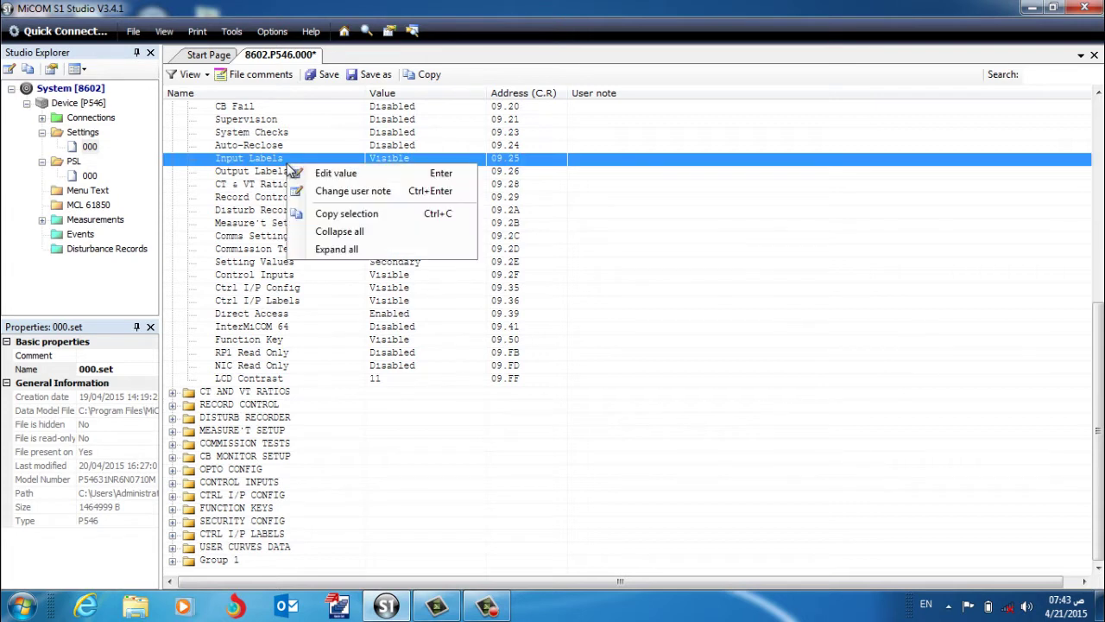
{"action": "left_click", "coordinate": [316, 232]}
{"action": "left_click", "coordinate": [173, 326]}
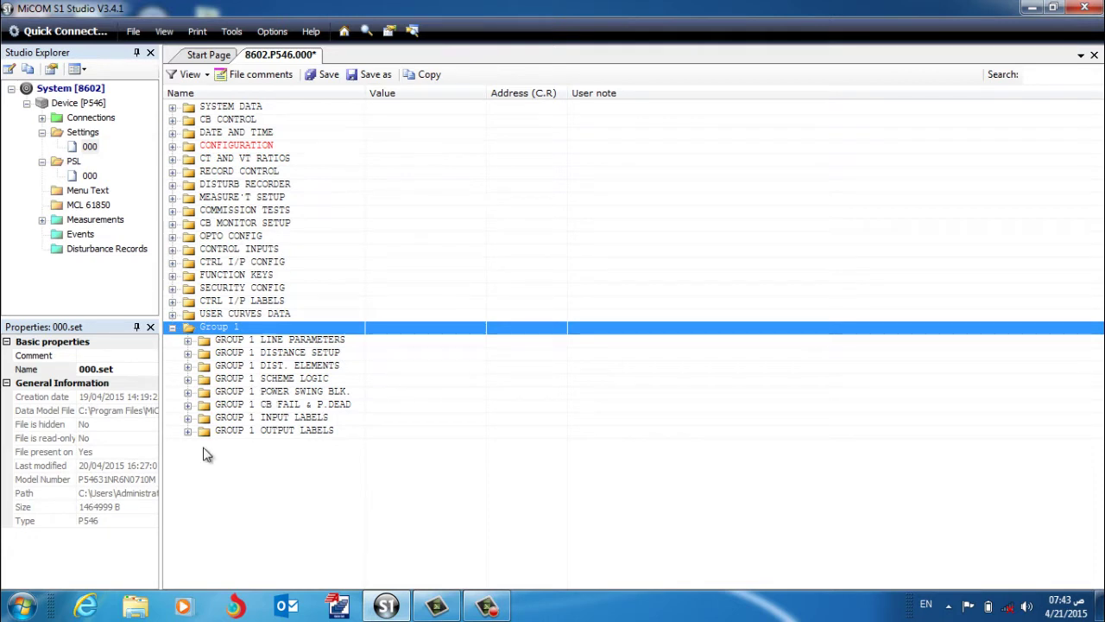
{"action": "left_click", "coordinate": [187, 391]}
{"action": "left_click", "coordinate": [244, 393]}
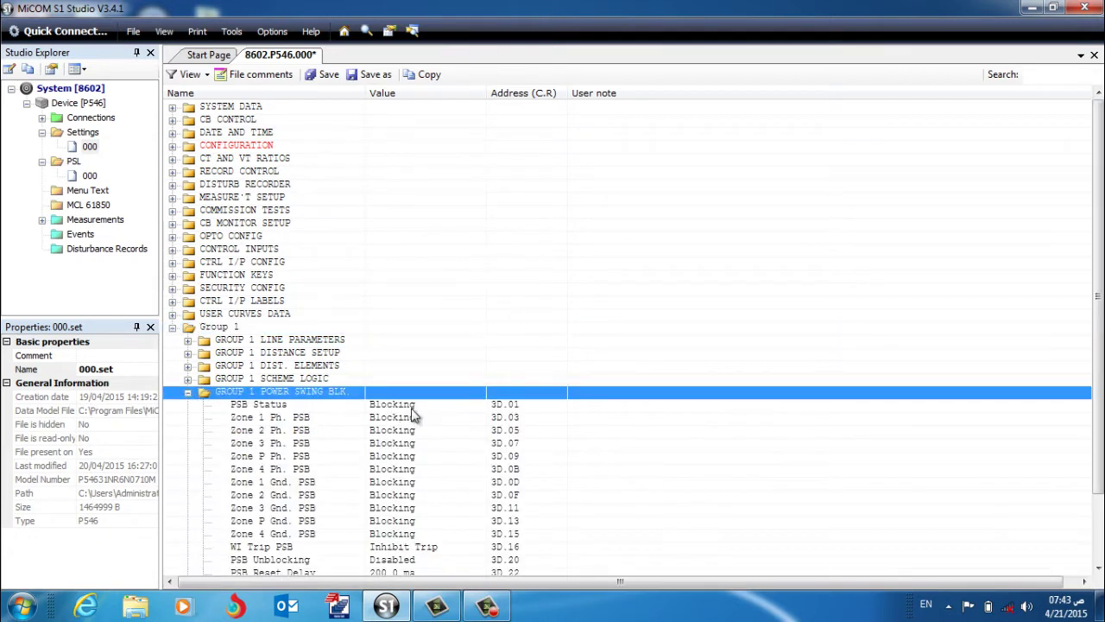
{"action": "scroll", "coordinate": [1102, 361], "scroll_direction": "down", "scroll_amount": 2}
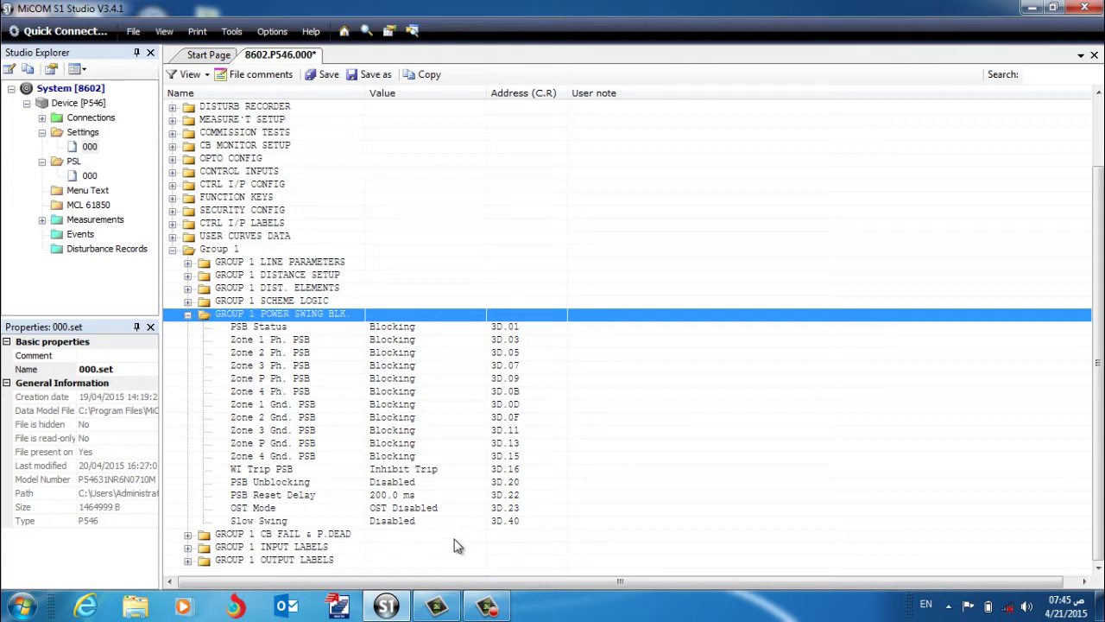
{"action": "left_click", "coordinate": [479, 613]}
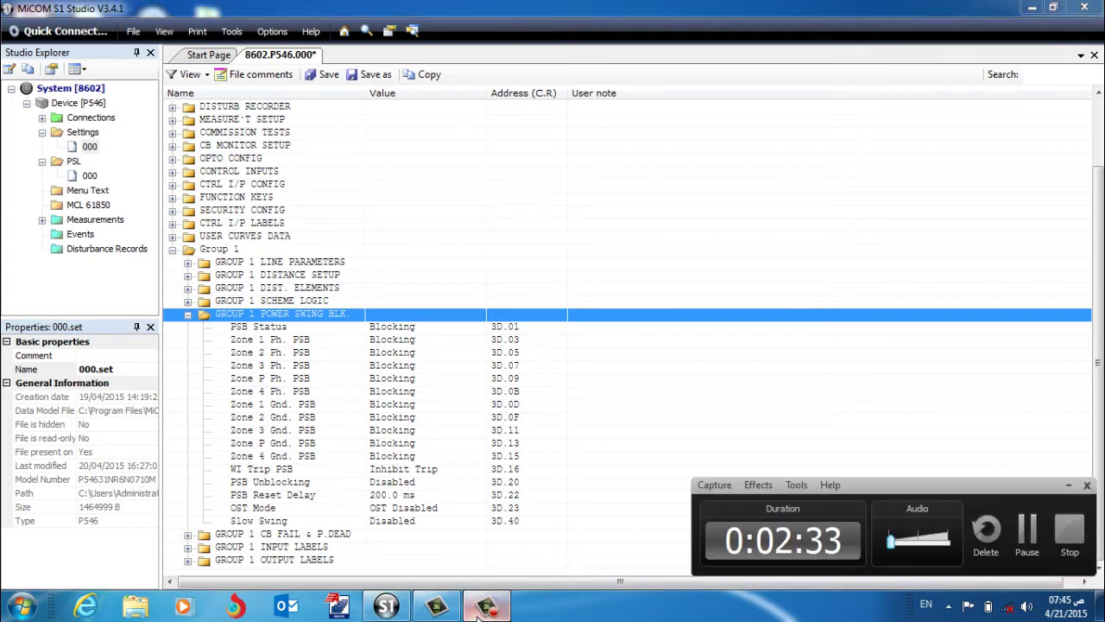
{"action": "left_click", "coordinate": [1027, 531]}
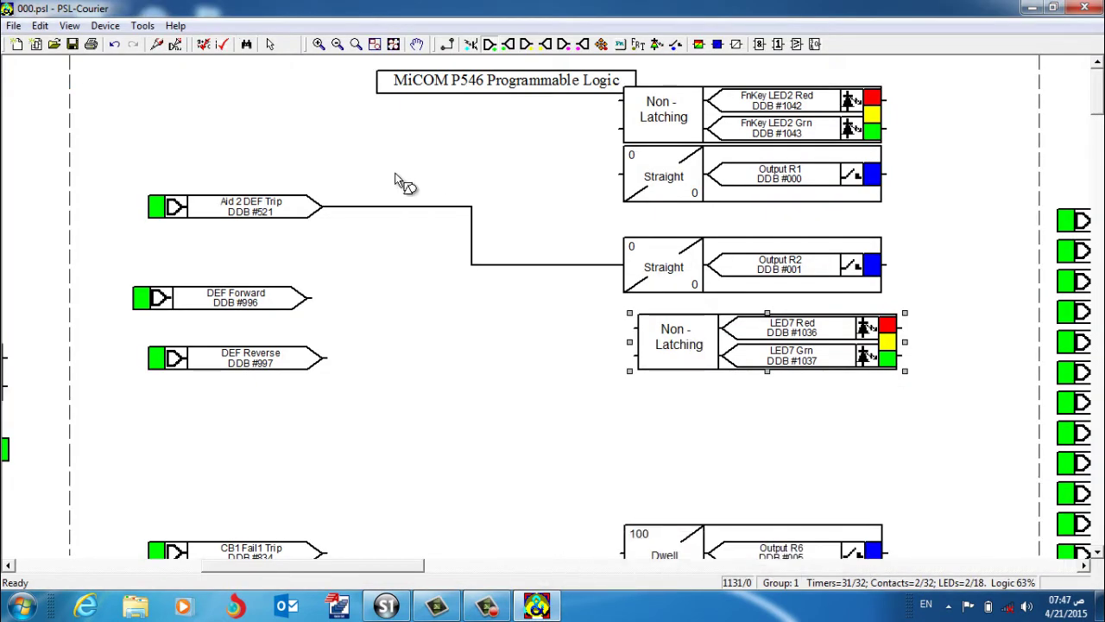
Place a signal block above Aid 2 DEF Trip in the logic diagram and assign it the Power Swing signal, DDB #297
{"action": "left_click", "coordinate": [232, 116]}
{"action": "type", "text": "po"}
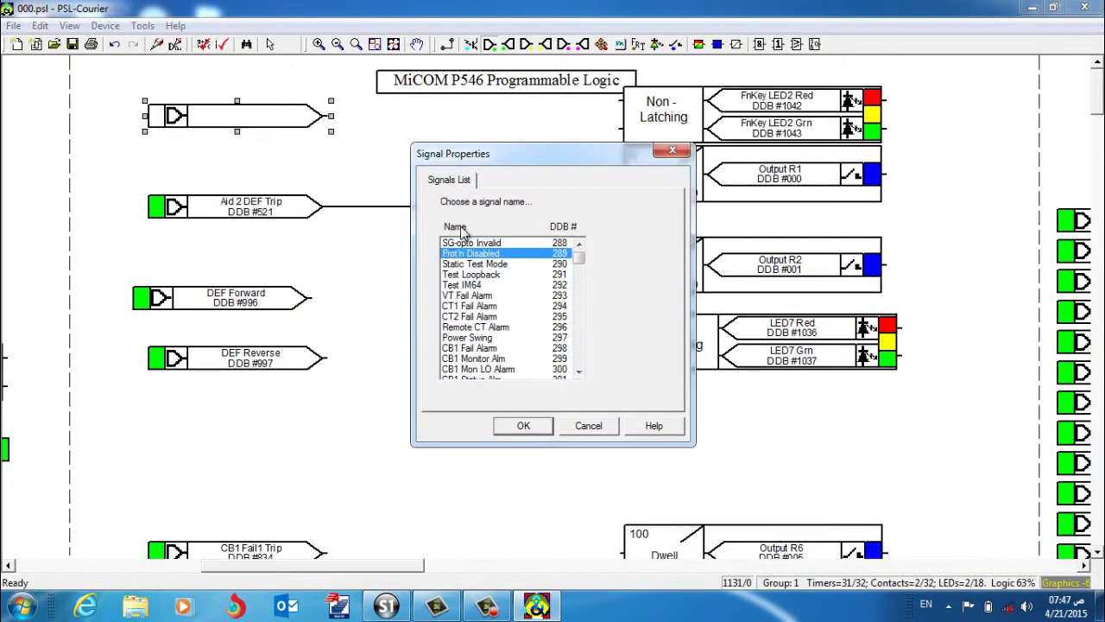
{"action": "type", "text": "pr"}
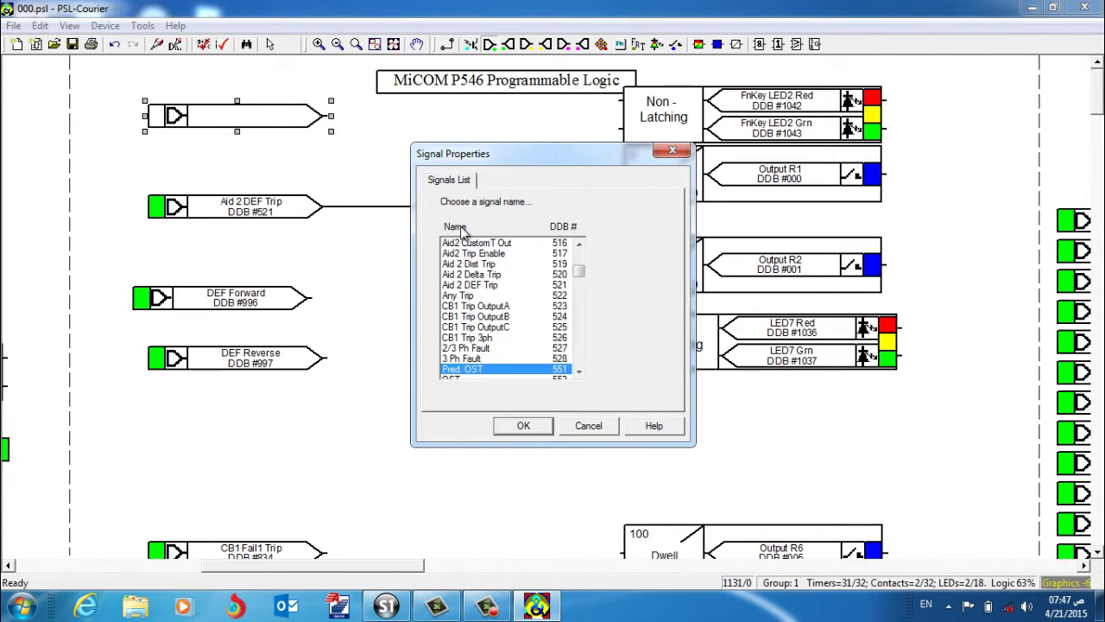
{"action": "key", "text": "Down"}
{"action": "key", "text": "Down"}
{"action": "key", "text": "Down"}
{"action": "key", "text": "Down"}
{"action": "key", "text": "Down"}
{"action": "key", "text": "Down"}
{"action": "key", "text": "Down"}
{"action": "key", "text": "Down"}
{"action": "key", "text": "Down"}
{"action": "key", "text": "Down"}
{"action": "key", "text": "Down"}
{"action": "key", "text": "Down"}
{"action": "key", "text": "Down"}
{"action": "key", "text": "Down"}
{"action": "key", "text": "Down"}
{"action": "key", "text": "Down"}
{"action": "key", "text": "Down"}
{"action": "key", "text": "Down"}
{"action": "key", "text": "Down"}
{"action": "key", "text": "Down"}
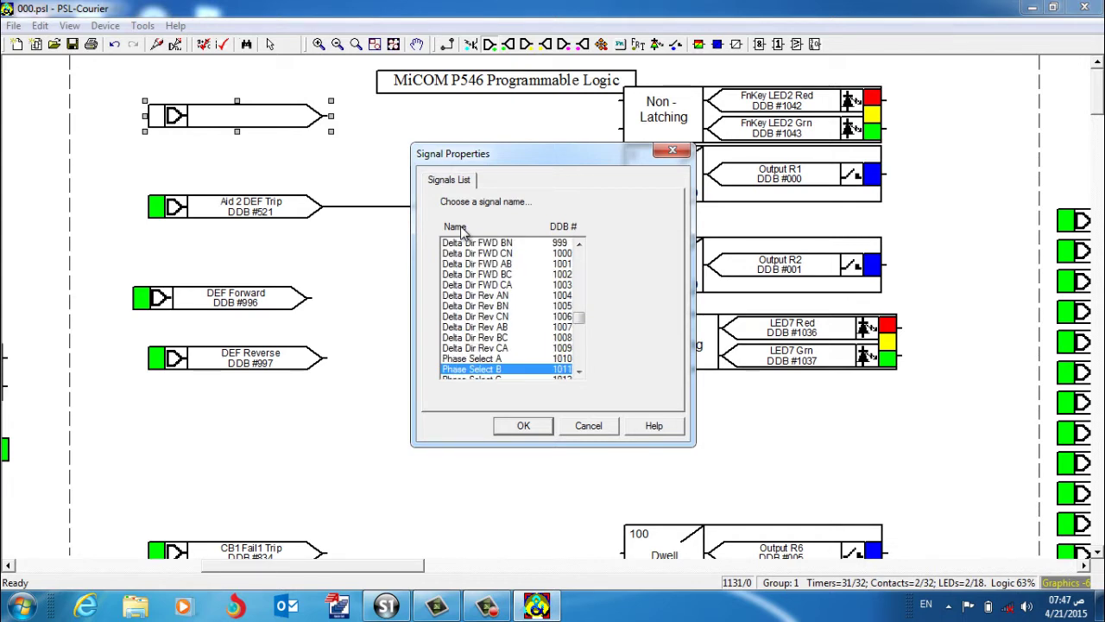
{"action": "key", "text": "Down"}
{"action": "key", "text": "Down"}
{"action": "key", "text": "Down"}
{"action": "key", "text": "Down"}
{"action": "key", "text": "Down"}
{"action": "key", "text": "Down"}
{"action": "key", "text": "Down"}
{"action": "key", "text": "Down"}
{"action": "key", "text": "Down"}
{"action": "key", "text": "Down"}
{"action": "key", "text": "Down"}
{"action": "key", "text": "Down"}
{"action": "key", "text": "Down"}
{"action": "key", "text": "Down"}
{"action": "key", "text": "Down"}
{"action": "key", "text": "Down"}
{"action": "key", "text": "Down"}
{"action": "key", "text": "Down"}
{"action": "key", "text": "Down"}
{"action": "key", "text": "Down"}
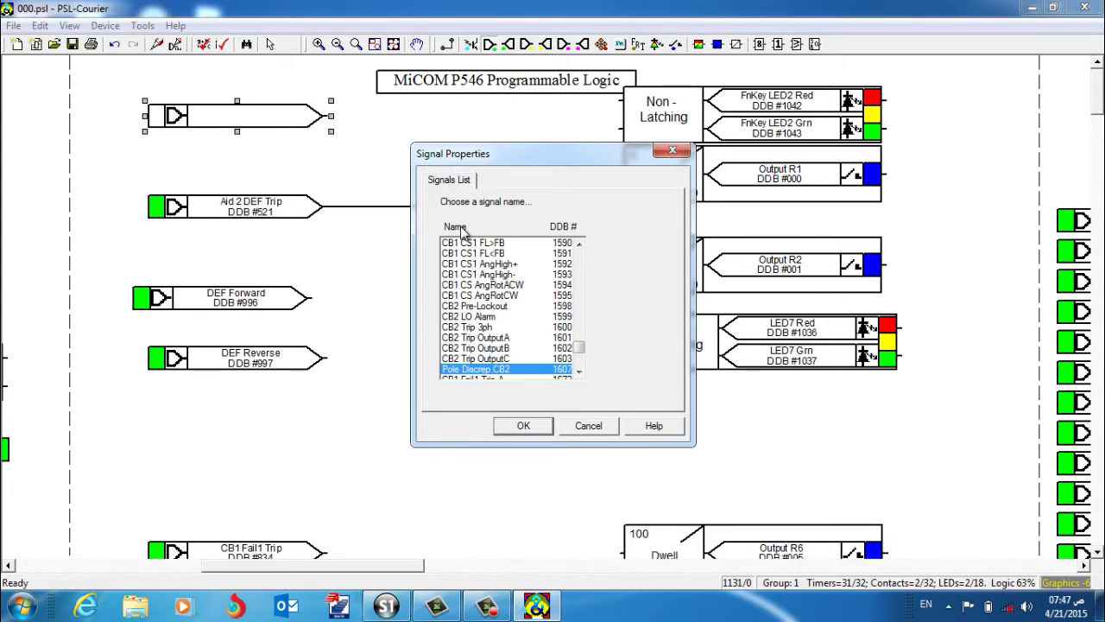
{"action": "key", "text": "p"}
{"action": "key", "text": "Down"}
{"action": "key", "text": "Down"}
{"action": "key", "text": "Down"}
{"action": "key", "text": "Down"}
{"action": "key", "text": "Down"}
{"action": "key", "text": "Down"}
{"action": "key", "text": "Down"}
{"action": "key", "text": "Down"}
{"action": "key", "text": "Down"}
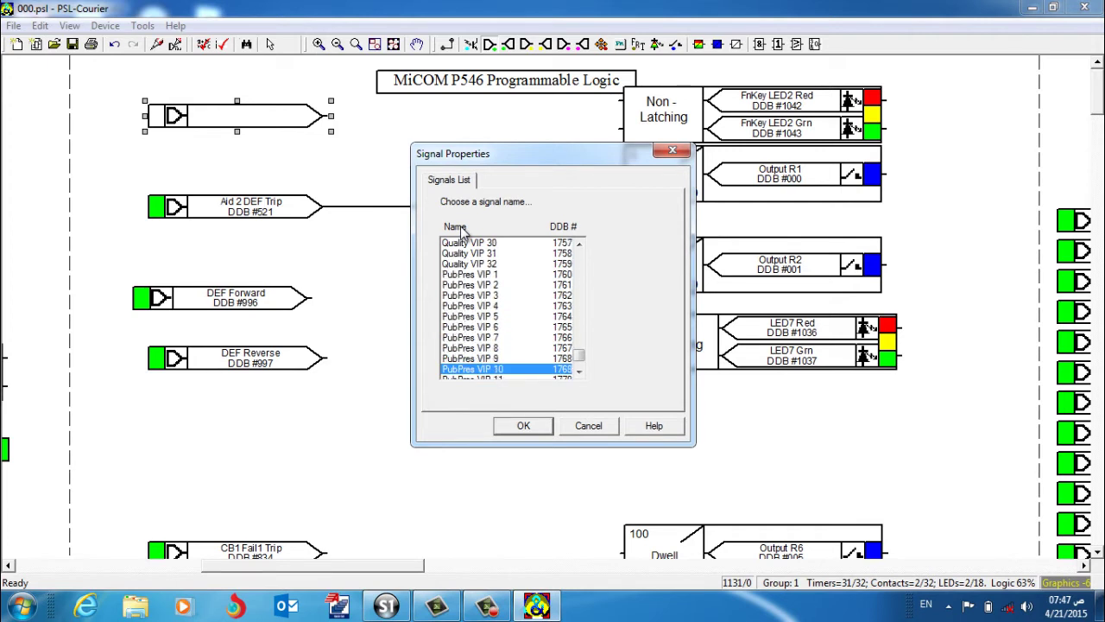
{"action": "key", "text": "Down"}
{"action": "key", "text": "Down"}
{"action": "key", "text": "Down"}
{"action": "key", "text": "Down"}
{"action": "key", "text": "Down"}
{"action": "key", "text": "Down"}
{"action": "key", "text": "Down"}
{"action": "key", "text": "Down"}
{"action": "key", "text": "Down"}
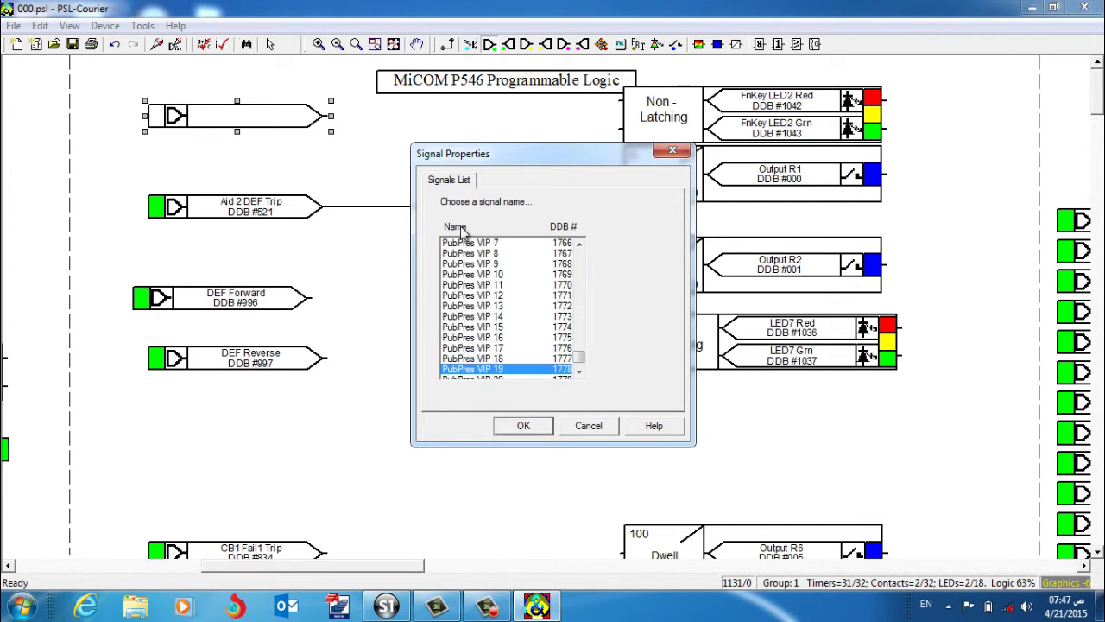
{"action": "key", "text": "Down"}
{"action": "key", "text": "Down"}
{"action": "key", "text": "Down"}
{"action": "key", "text": "Down"}
{"action": "key", "text": "Down"}
{"action": "key", "text": "Down"}
{"action": "key", "text": "Down"}
{"action": "key", "text": "Down"}
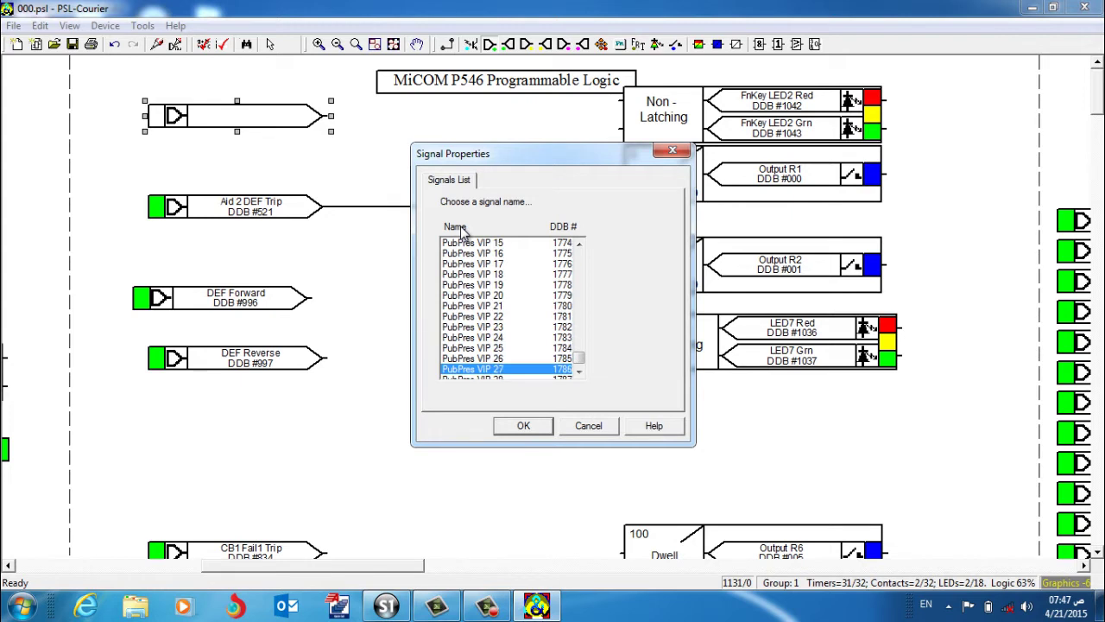
{"action": "key", "text": "p"}
{"action": "key", "text": "p"}
{"action": "key", "text": "p"}
{"action": "key", "text": "p"}
{"action": "key", "text": "p"}
{"action": "key", "text": "p"}
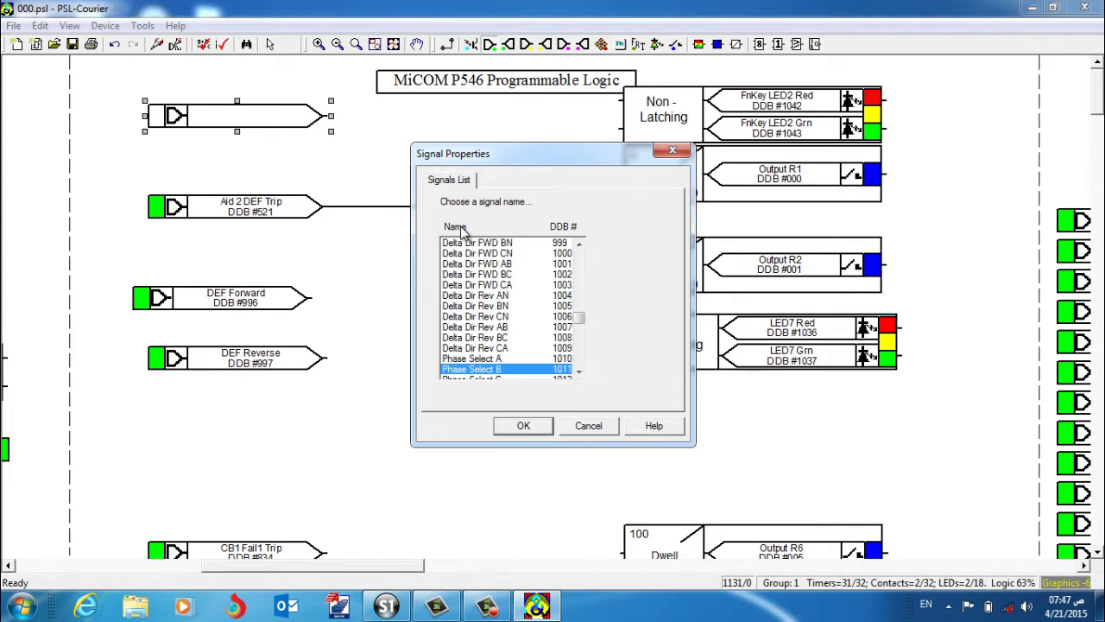
{"action": "key", "text": "p"}
{"action": "key", "text": "p"}
{"action": "key", "text": "p"}
{"action": "key", "text": "p"}
{"action": "key", "text": "p"}
{"action": "key", "text": "p"}
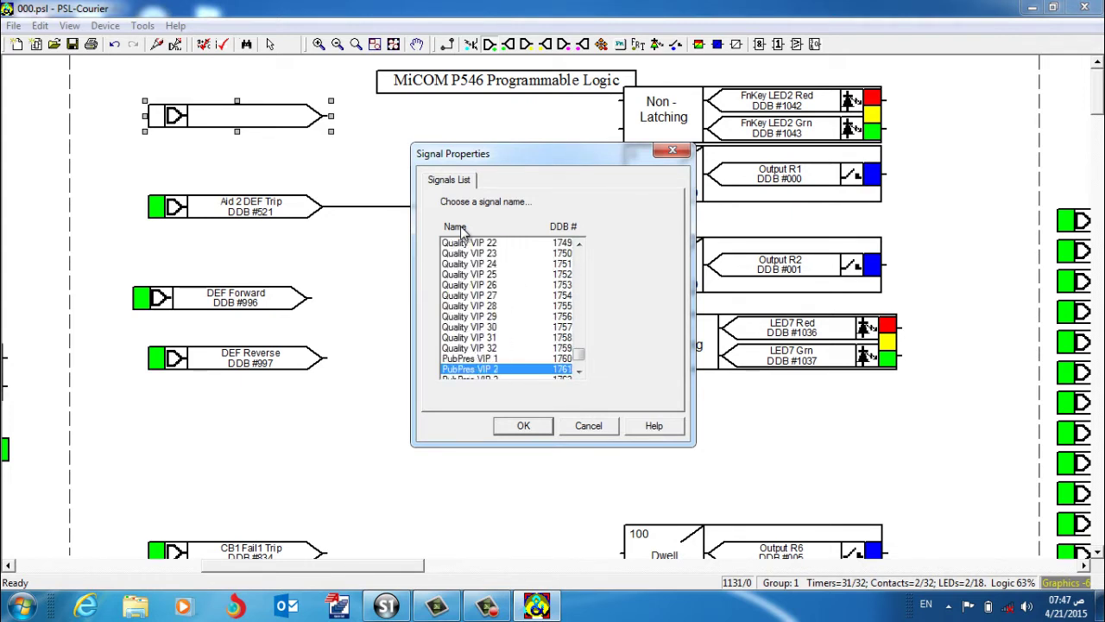
{"action": "key", "text": "p"}
{"action": "key", "text": "p"}
{"action": "key", "text": "p"}
{"action": "key", "text": "p"}
{"action": "key", "text": "p"}
{"action": "key", "text": "p"}
{"action": "key", "text": "p"}
{"action": "key", "text": "p"}
{"action": "key", "text": "p"}
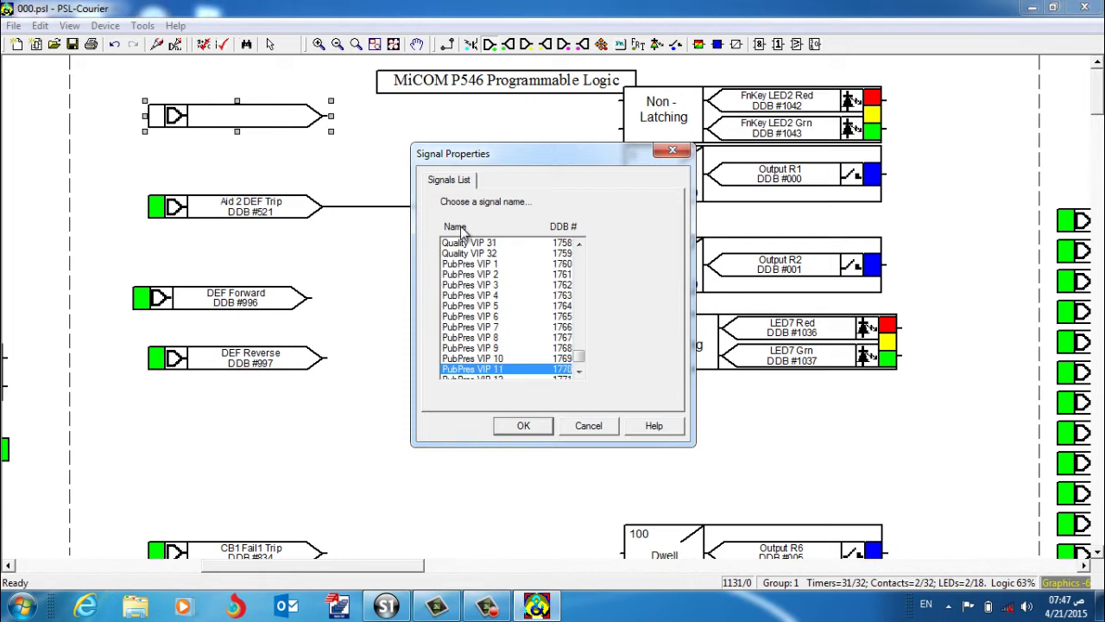
{"action": "key", "text": "p"}
{"action": "key", "text": "p"}
{"action": "key", "text": "p"}
{"action": "key", "text": "p"}
{"action": "key", "text": "p"}
{"action": "key", "text": "p"}
{"action": "key", "text": "p"}
{"action": "key", "text": "p"}
{"action": "key", "text": "p"}
{"action": "key", "text": "p"}
{"action": "key", "text": "p"}
{"action": "key", "text": "p"}
{"action": "key", "text": "p"}
{"action": "key", "text": "p"}
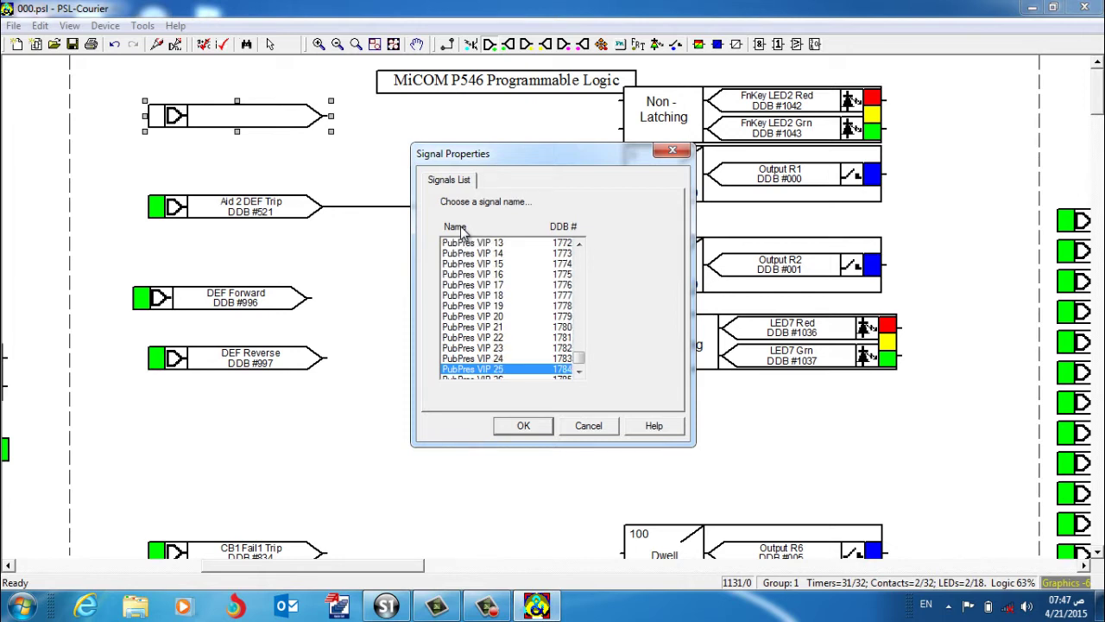
{"action": "key", "text": "p"}
{"action": "key", "text": "p"}
{"action": "key", "text": "p"}
{"action": "key", "text": "p"}
{"action": "key", "text": "p"}
{"action": "key", "text": "p"}
{"action": "key", "text": "p"}
{"action": "key", "text": "p"}
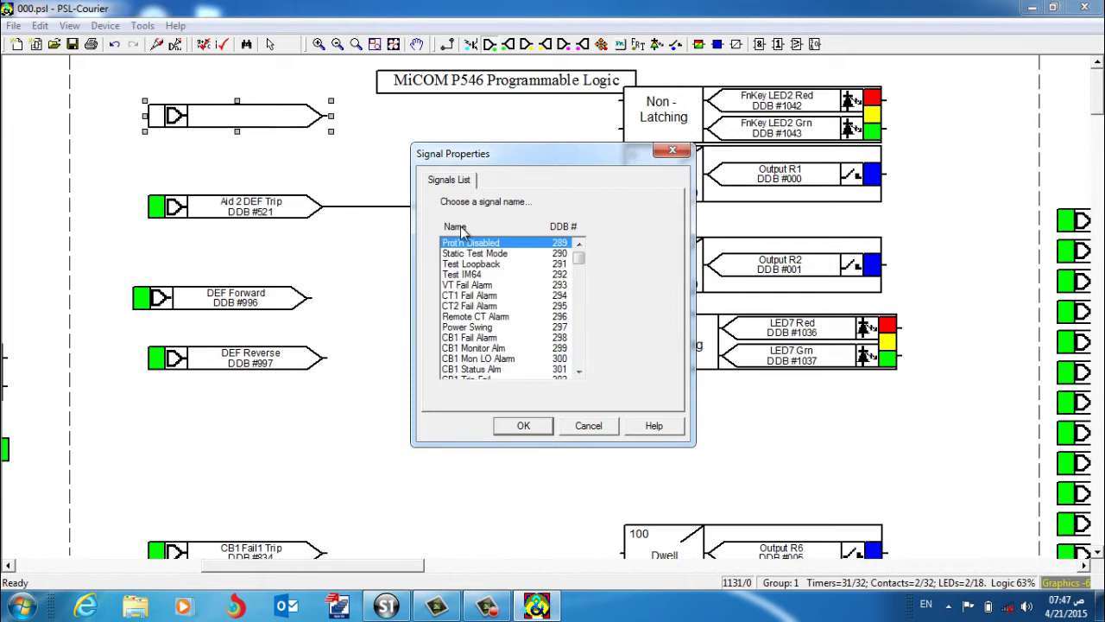
{"action": "key", "text": "p"}
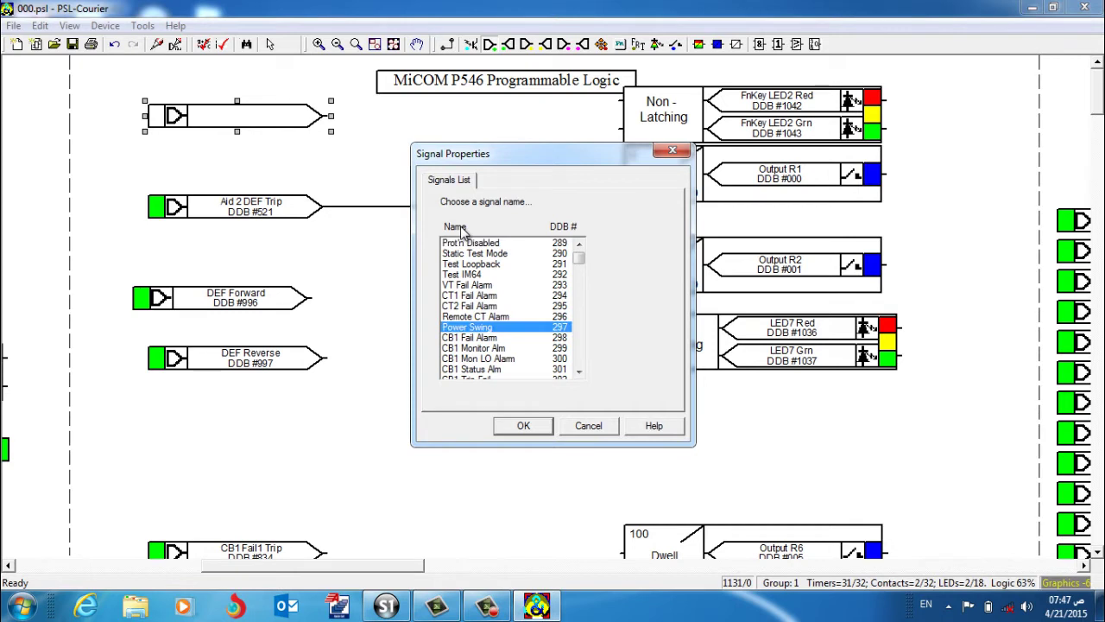
{"action": "left_click", "coordinate": [524, 434]}
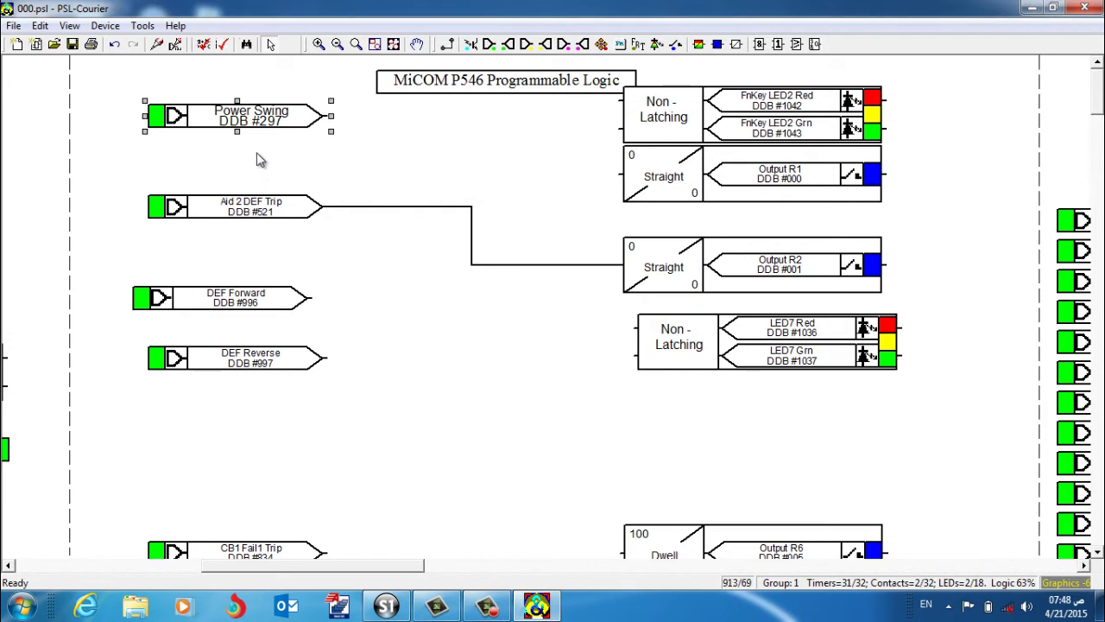
Add a signal block directly below Power Swing in the logic diagram and assign it the P Swing Detector signal, DDB #1014
{"action": "right_click", "coordinate": [260, 167]}
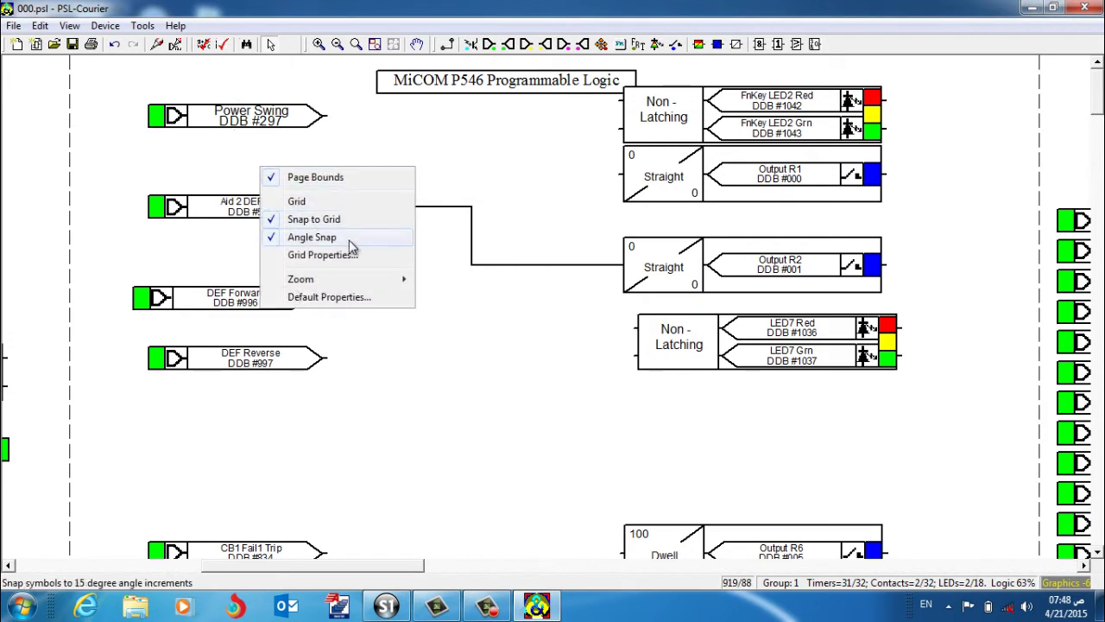
{"action": "left_click", "coordinate": [489, 45]}
{"action": "left_click", "coordinate": [305, 177]}
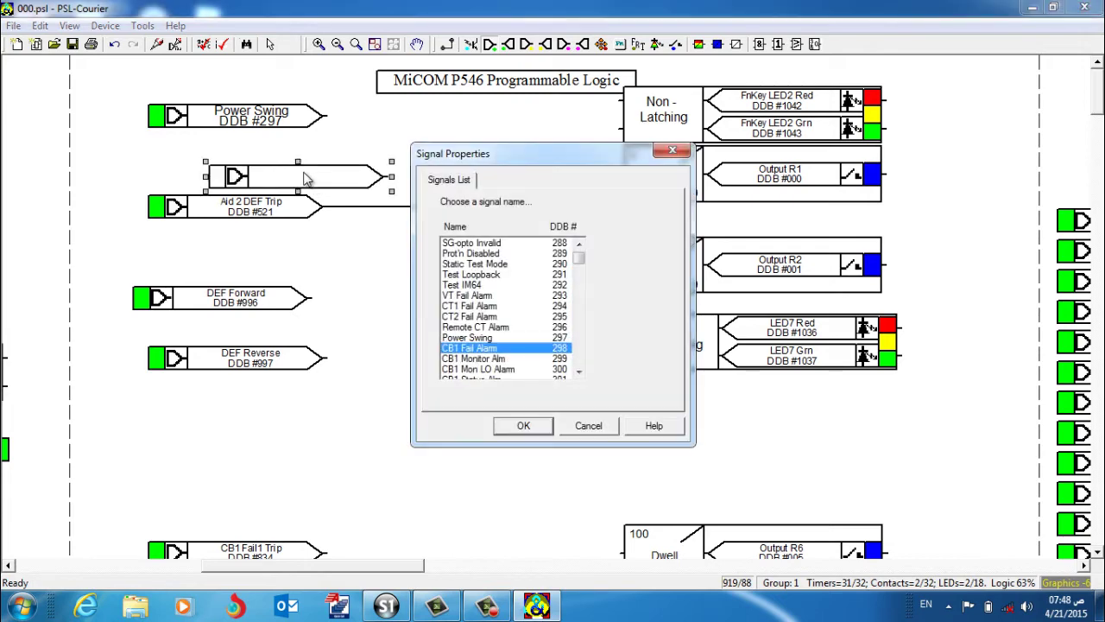
{"action": "key", "text": "Page_Down"}
{"action": "key", "text": "Page_Down"}
{"action": "key", "text": "Page_Down"}
{"action": "key", "text": "Page_Down"}
{"action": "key", "text": "Page_Down"}
{"action": "key", "text": "Page_Down"}
{"action": "key", "text": "Page_Down"}
{"action": "key", "text": "Page_Down"}
{"action": "key", "text": "Page_Down"}
{"action": "key", "text": "Page_Down"}
{"action": "key", "text": "Page_Down"}
{"action": "key", "text": "Page_Down"}
{"action": "key", "text": "Page_Down"}
{"action": "key", "text": "Page_Down"}
{"action": "key", "text": "Page_Down"}
{"action": "key", "text": "Page_Down"}
{"action": "key", "text": "Page_Down"}
{"action": "key", "text": "Page_Down"}
{"action": "key", "text": "Page_Down"}
{"action": "key", "text": "Page_Down"}
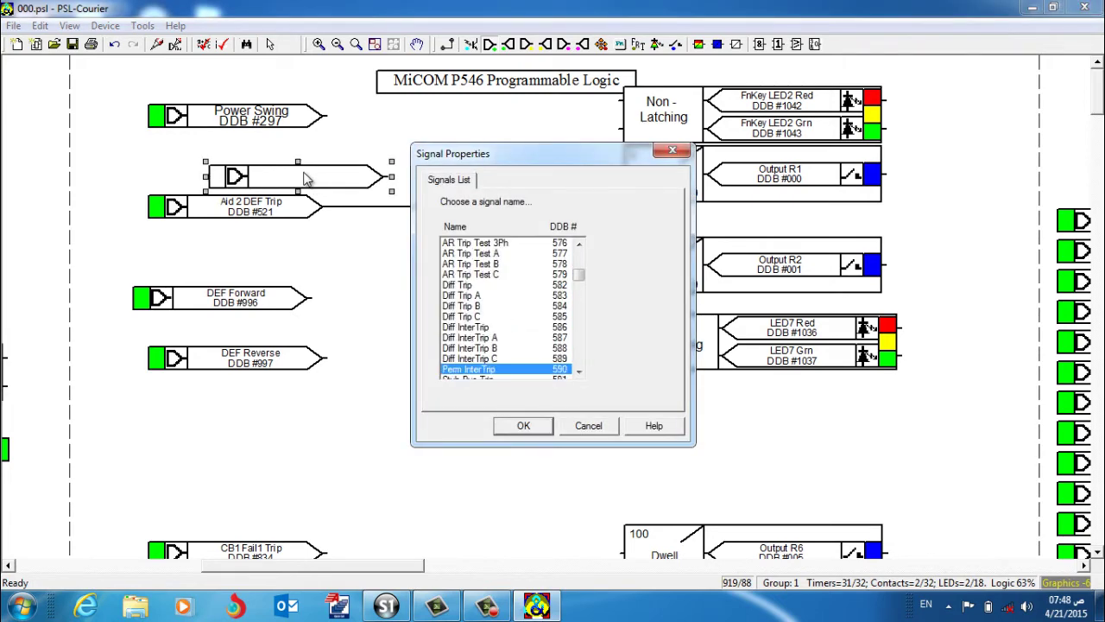
{"action": "key", "text": "Page_Down"}
{"action": "key", "text": "Page_Down"}
{"action": "key", "text": "Page_Down"}
{"action": "key", "text": "Page_Down"}
{"action": "key", "text": "Page_Down"}
{"action": "key", "text": "Page_Down"}
{"action": "key", "text": "Page_Down"}
{"action": "key", "text": "Page_Down"}
{"action": "key", "text": "Page_Down"}
{"action": "key", "text": "Down"}
{"action": "key", "text": "Down"}
{"action": "key", "text": "Down"}
{"action": "key", "text": "Down"}
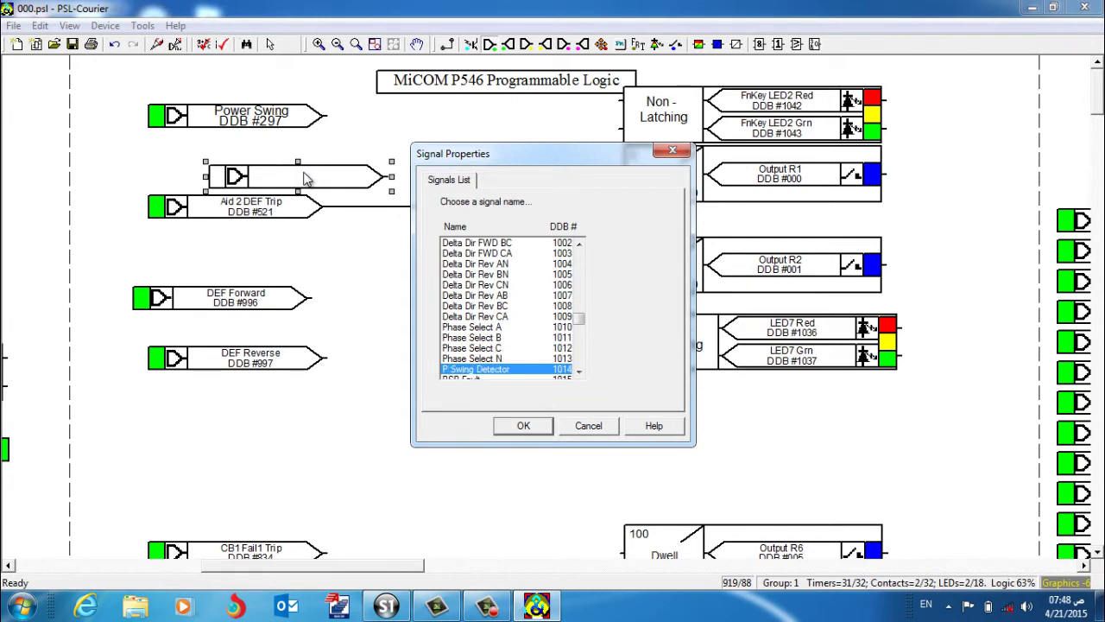
{"action": "left_click", "coordinate": [524, 426]}
{"action": "left_click_drag", "start_coordinate": [332, 174], "coordinate": [276, 161]}
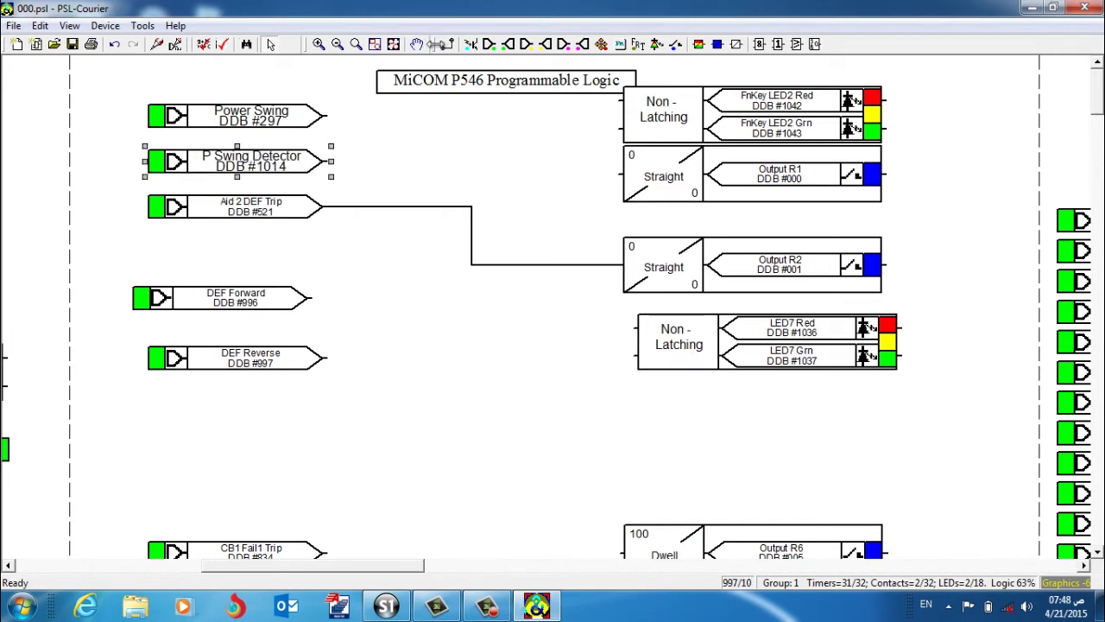
Place a new signal block between Aid 2 DEF Trip and DEF Forward in the logic diagram
{"action": "left_click", "coordinate": [488, 44]}
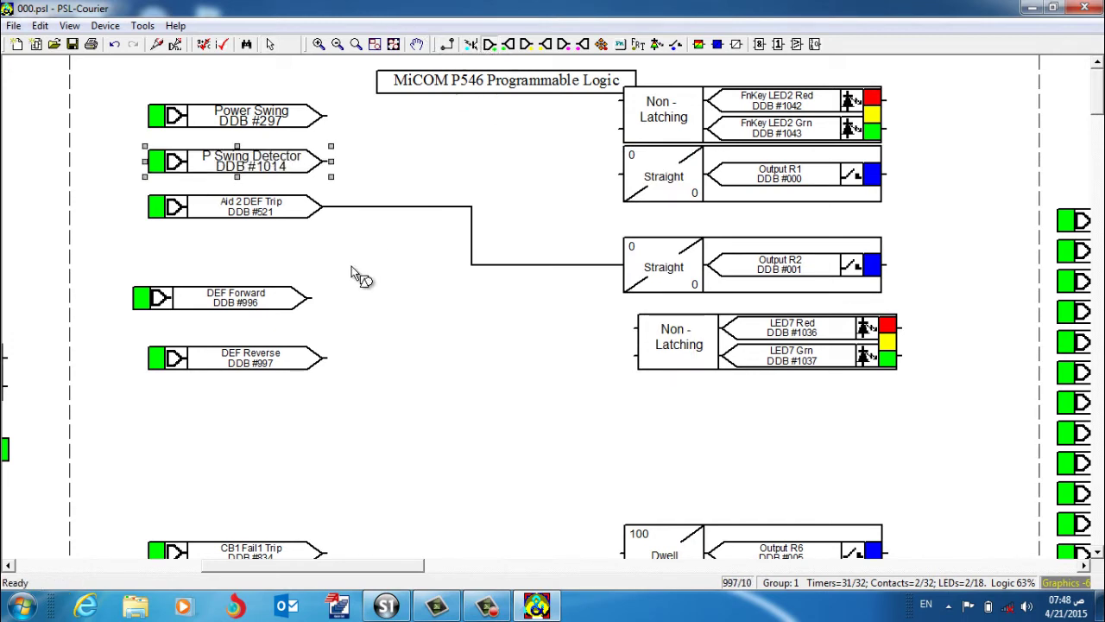
{"action": "left_click", "coordinate": [277, 253]}
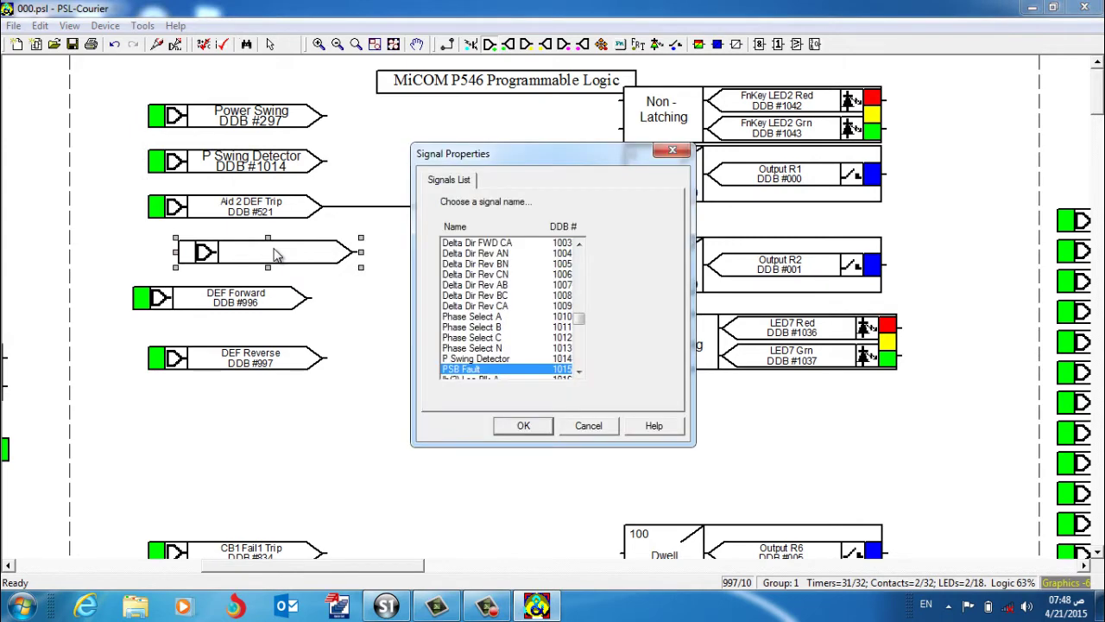
Look through the signal names starting with P, including the PubPres VIP entries, for another power swing signal
{"action": "key", "text": "p"}
{"action": "key", "text": "Down"}
{"action": "key", "text": "Down"}
{"action": "key", "text": "Down"}
{"action": "key", "text": "Down"}
{"action": "key", "text": "Down"}
{"action": "key", "text": "Down"}
{"action": "key", "text": "Down"}
{"action": "key", "text": "Down"}
{"action": "key", "text": "Down"}
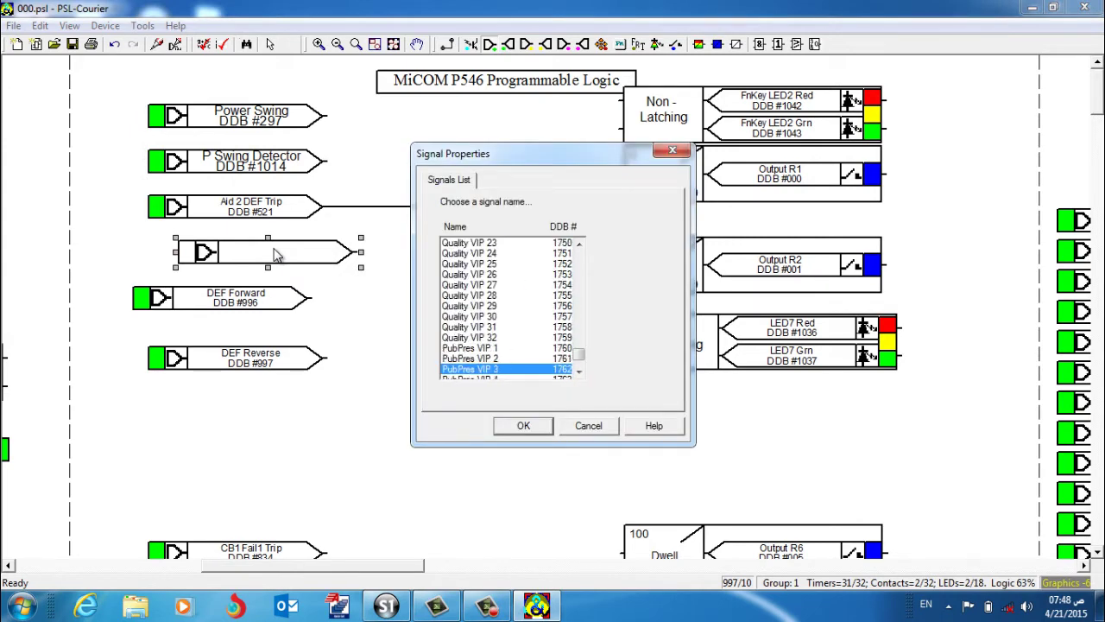
{"action": "key", "text": "Down"}
{"action": "key", "text": "Down"}
{"action": "key", "text": "Down"}
{"action": "key", "text": "Down"}
{"action": "key", "text": "Down"}
{"action": "key", "text": "Down"}
{"action": "key", "text": "Down"}
{"action": "key", "text": "Down"}
{"action": "key", "text": "Down"}
{"action": "key", "text": "Down"}
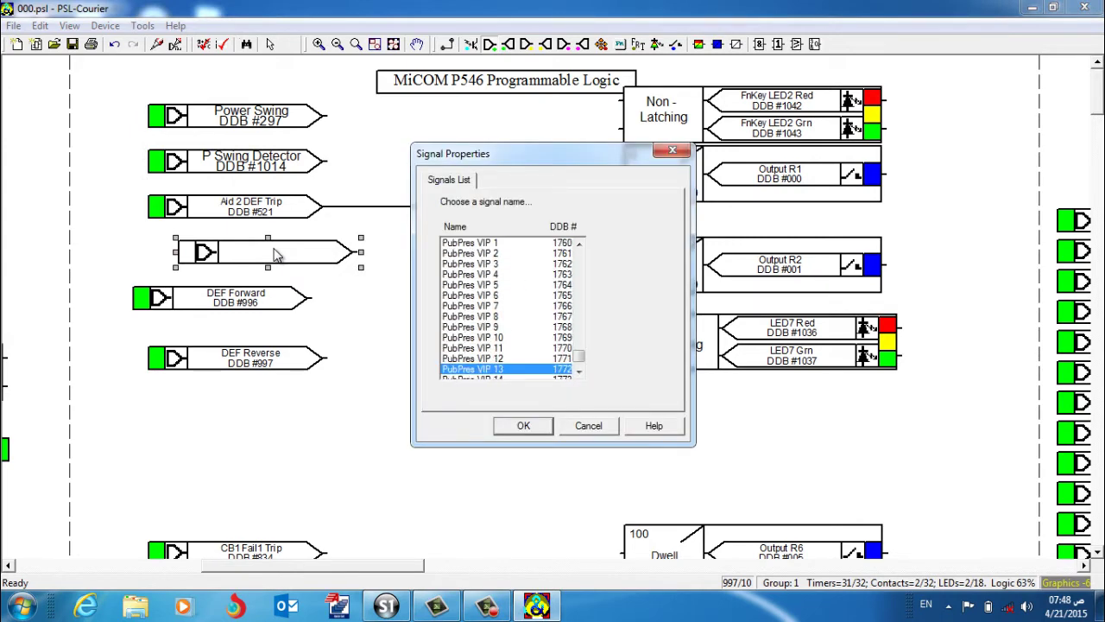
{"action": "key", "text": "Down"}
{"action": "key", "text": "Down"}
{"action": "key", "text": "Down"}
{"action": "key", "text": "Down"}
{"action": "key", "text": "Down"}
{"action": "key", "text": "Down"}
{"action": "key", "text": "Down"}
{"action": "key", "text": "Down"}
{"action": "key", "text": "Down"}
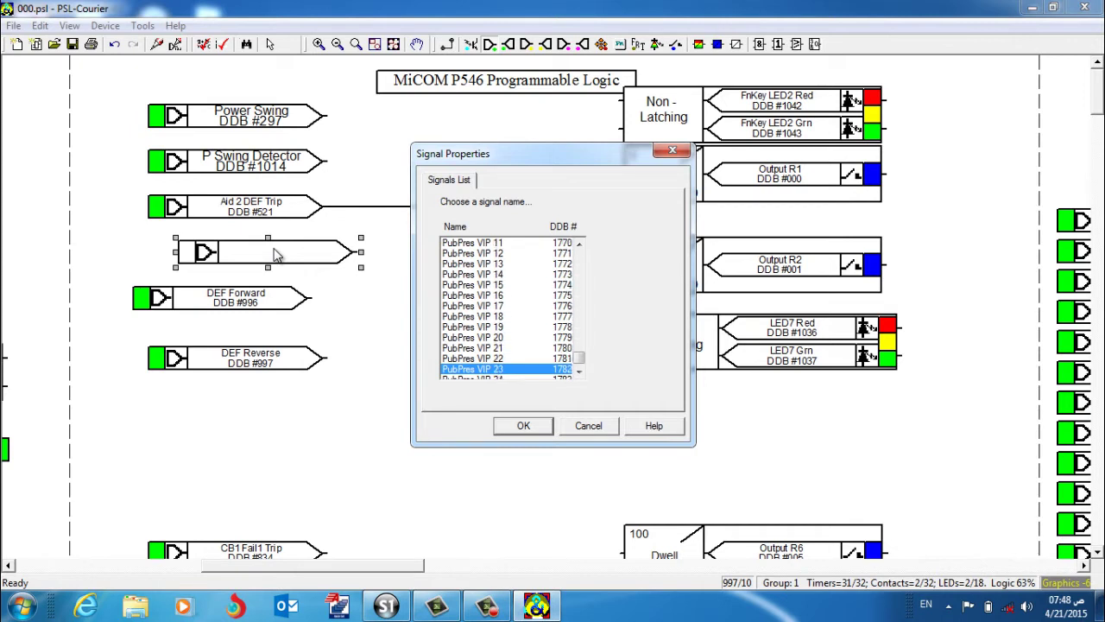
{"action": "key", "text": "Down"}
{"action": "key", "text": "Down"}
{"action": "key", "text": "Down"}
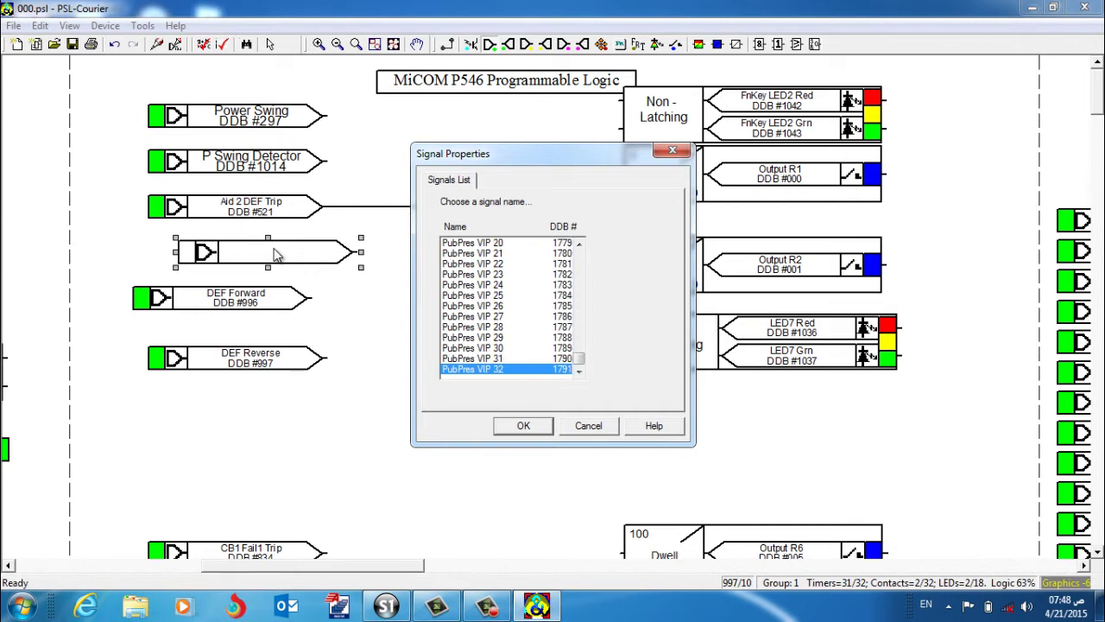
{"action": "key", "text": "p"}
{"action": "key", "text": "o"}
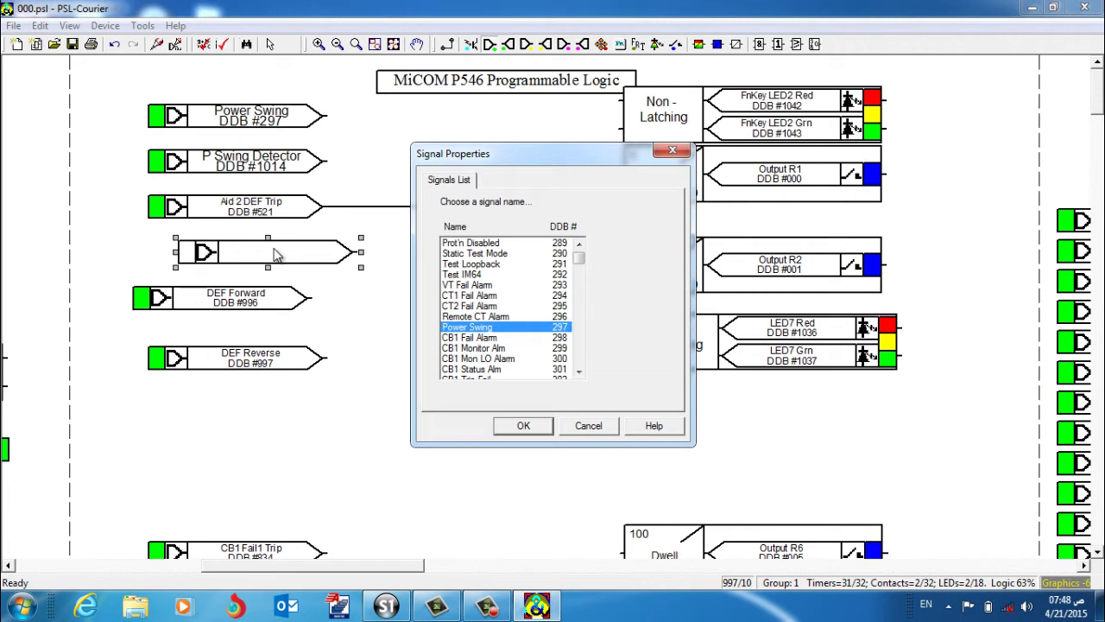
{"action": "key", "text": "p"}
{"action": "key", "text": "p"}
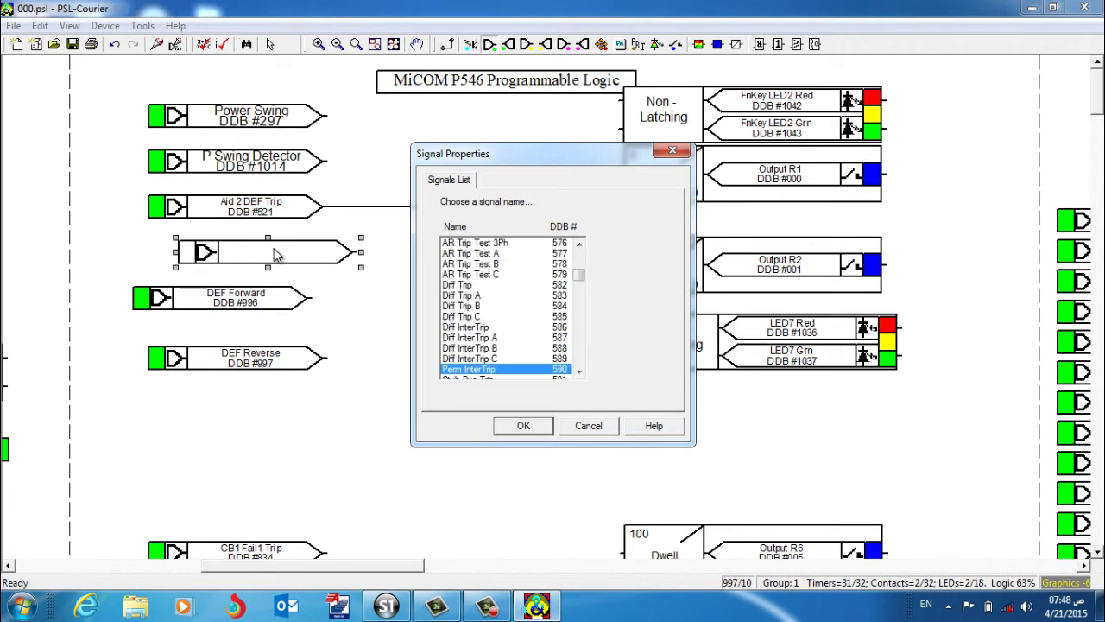
{"action": "key", "text": "p"}
{"action": "key", "text": "p"}
{"action": "key", "text": "p"}
{"action": "key", "text": "p"}
{"action": "key", "text": "p"}
{"action": "key", "text": "p"}
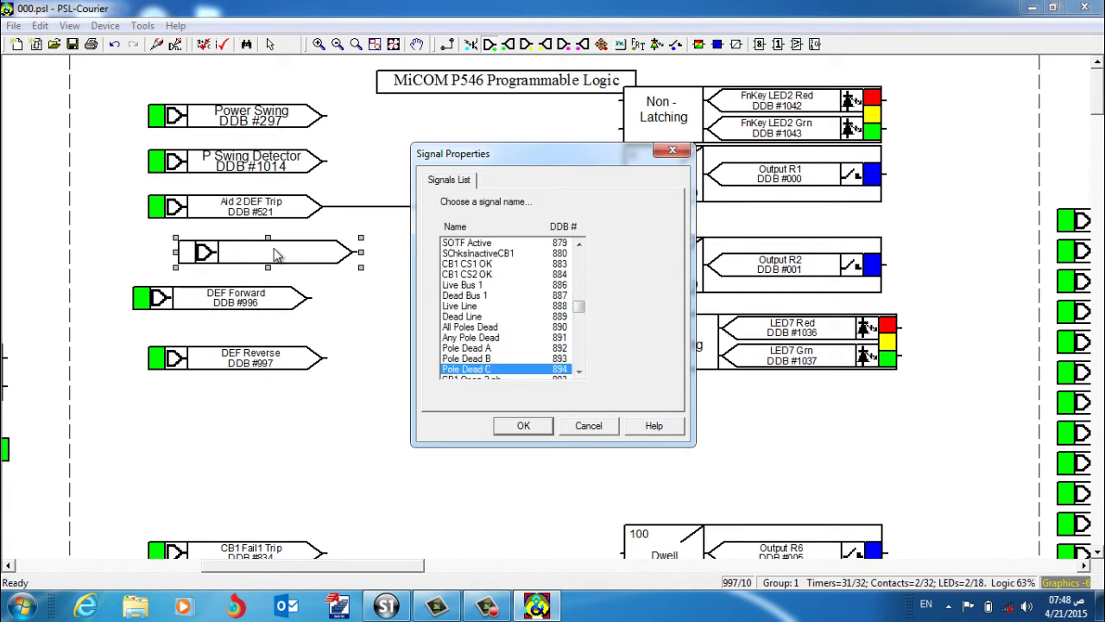
{"action": "key", "text": "p"}
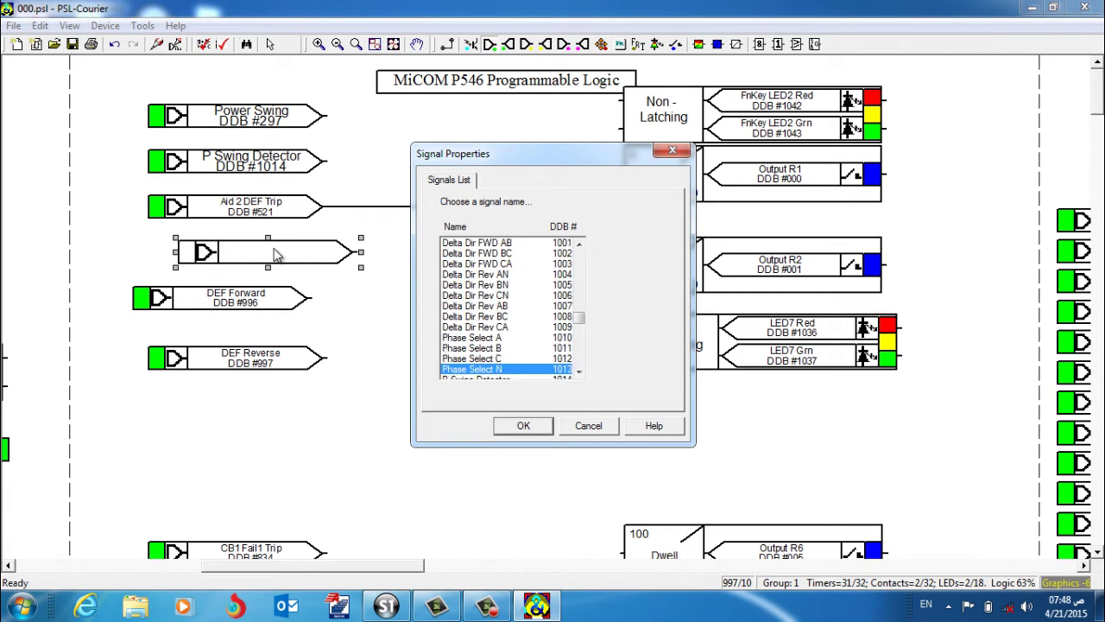
{"action": "key", "text": "p"}
{"action": "key", "text": "p"}
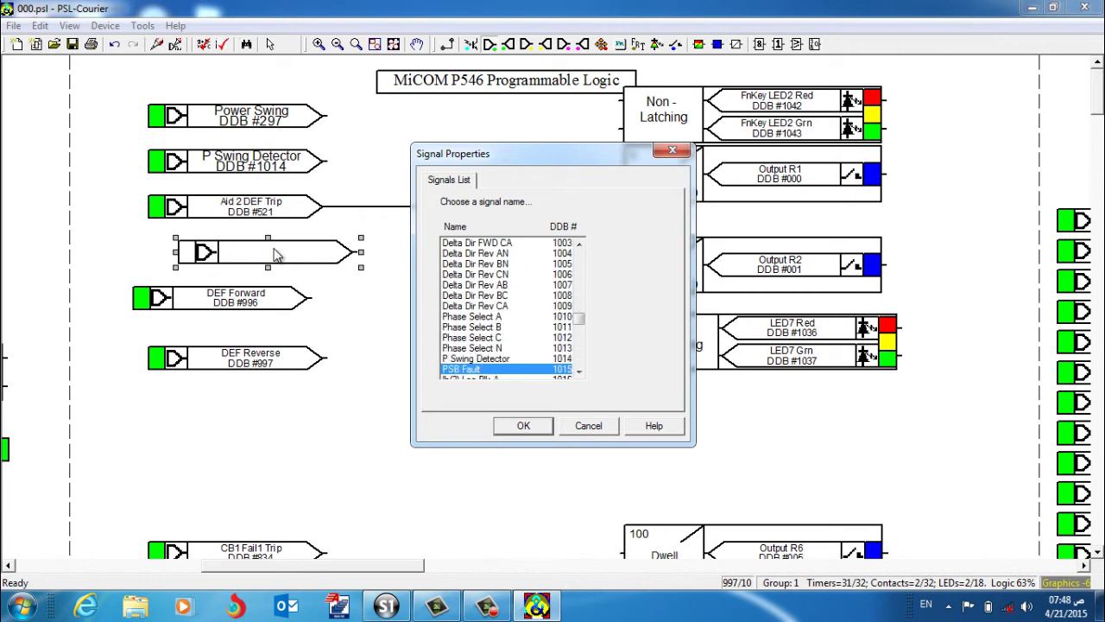
{"action": "key", "text": "p"}
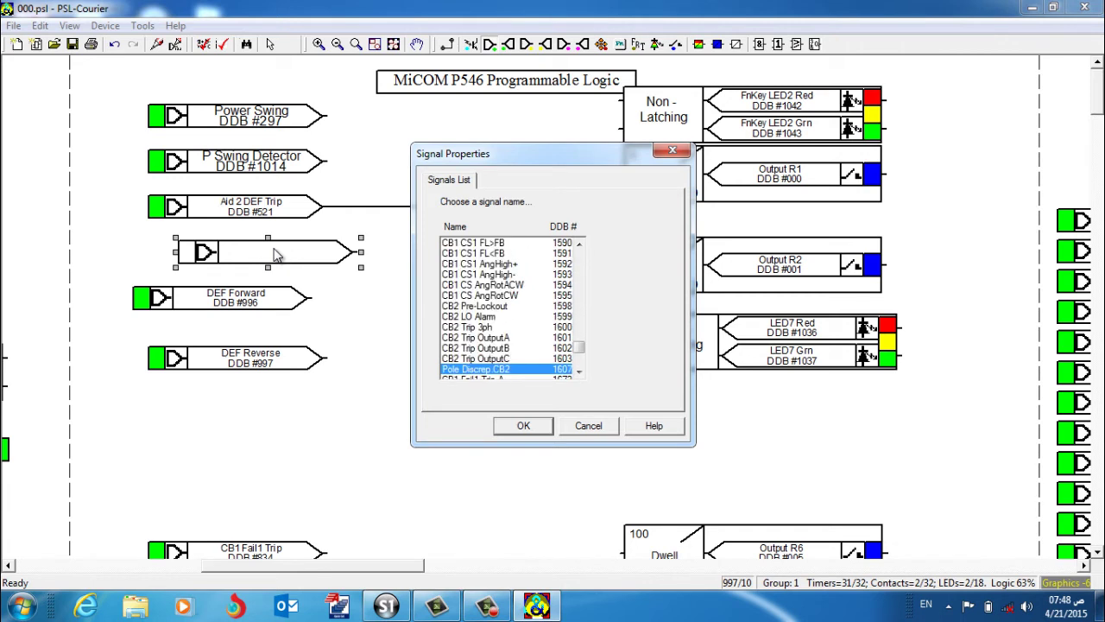
{"action": "key", "text": "p"}
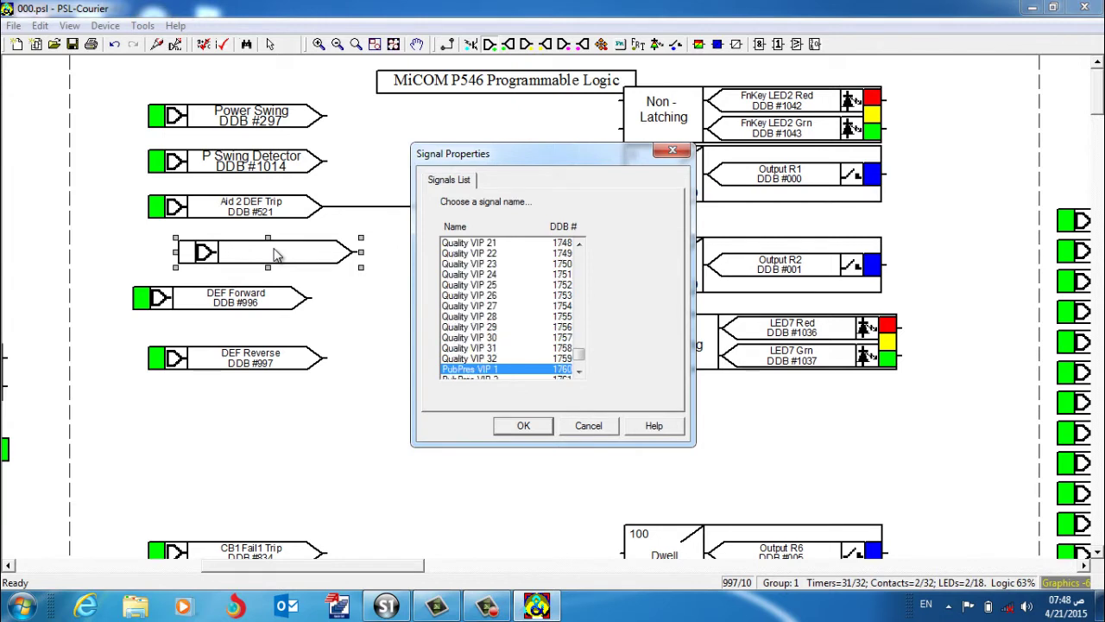
{"action": "key", "text": "Up"}
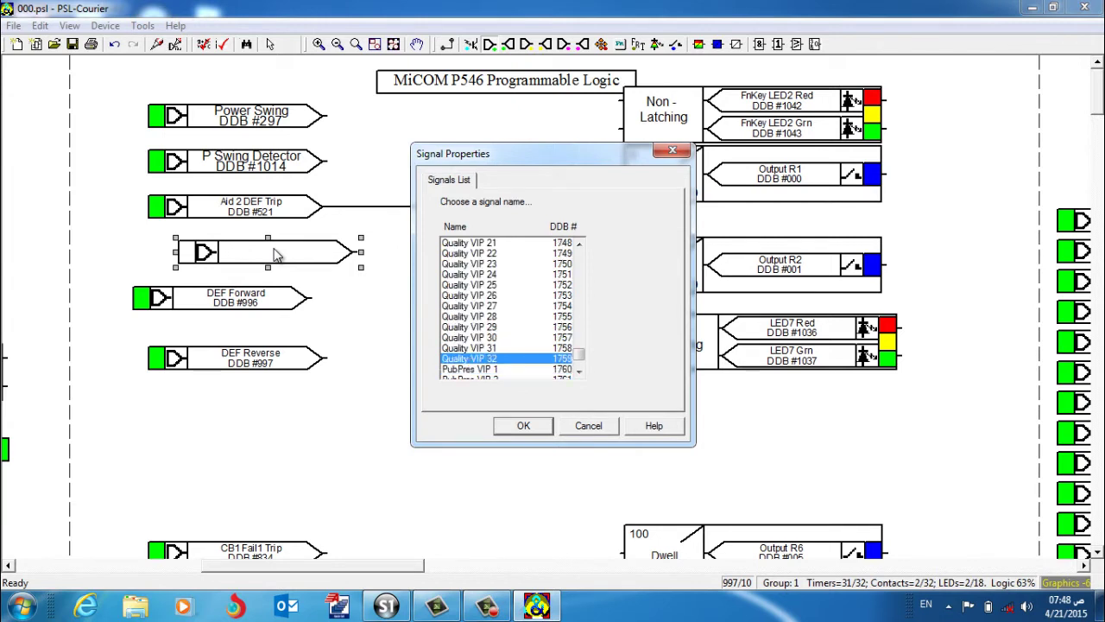
{"action": "key", "text": "Down"}
{"action": "key", "text": "Down"}
{"action": "key", "text": "Down"}
{"action": "key", "text": "Down"}
{"action": "key", "text": "Down"}
{"action": "key", "text": "Down"}
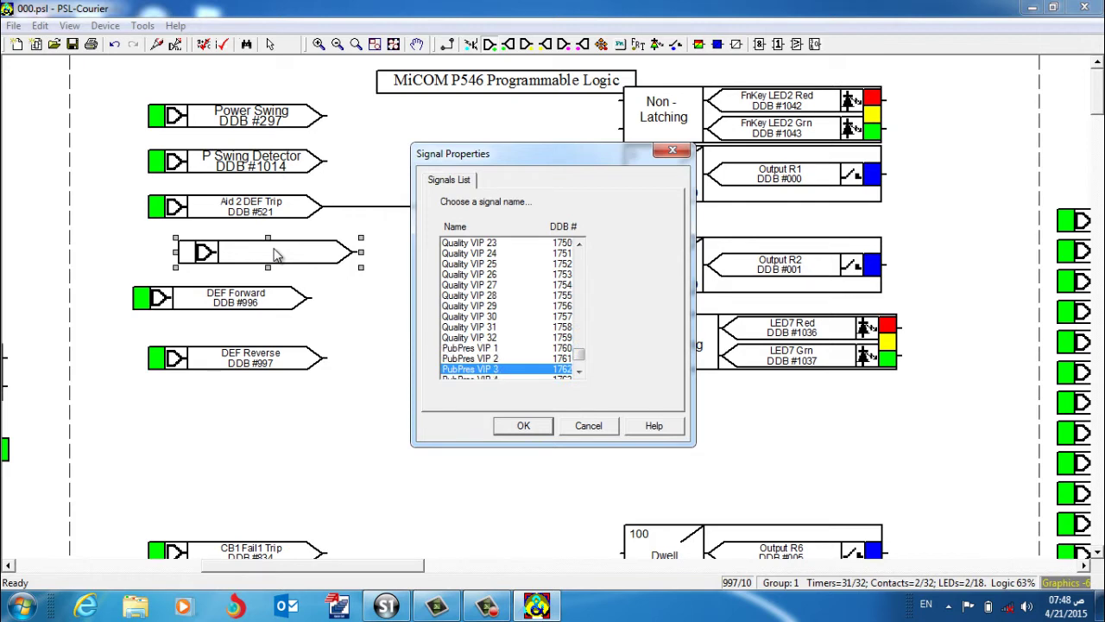
{"action": "key", "text": "Down"}
{"action": "key", "text": "Down"}
{"action": "key", "text": "Down"}
{"action": "key", "text": "Down"}
{"action": "key", "text": "Down"}
{"action": "key", "text": "Down"}
{"action": "key", "text": "Down"}
{"action": "key", "text": "Down"}
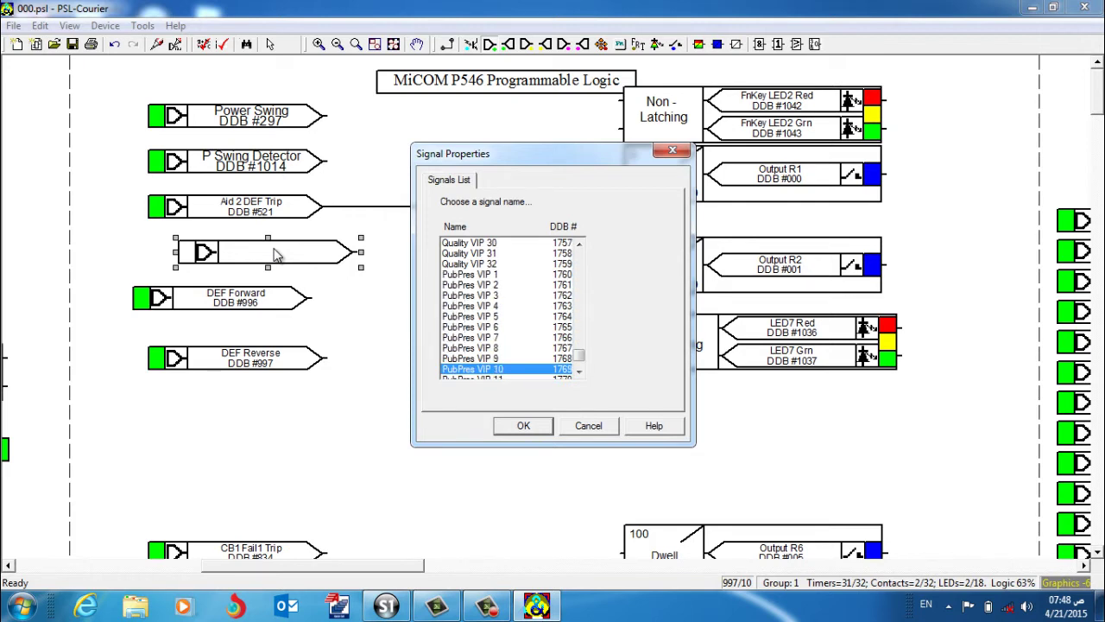
{"action": "key", "text": "Down"}
{"action": "key", "text": "Down"}
{"action": "key", "text": "Down"}
{"action": "key", "text": "Down"}
{"action": "key", "text": "Down"}
{"action": "key", "text": "Down"}
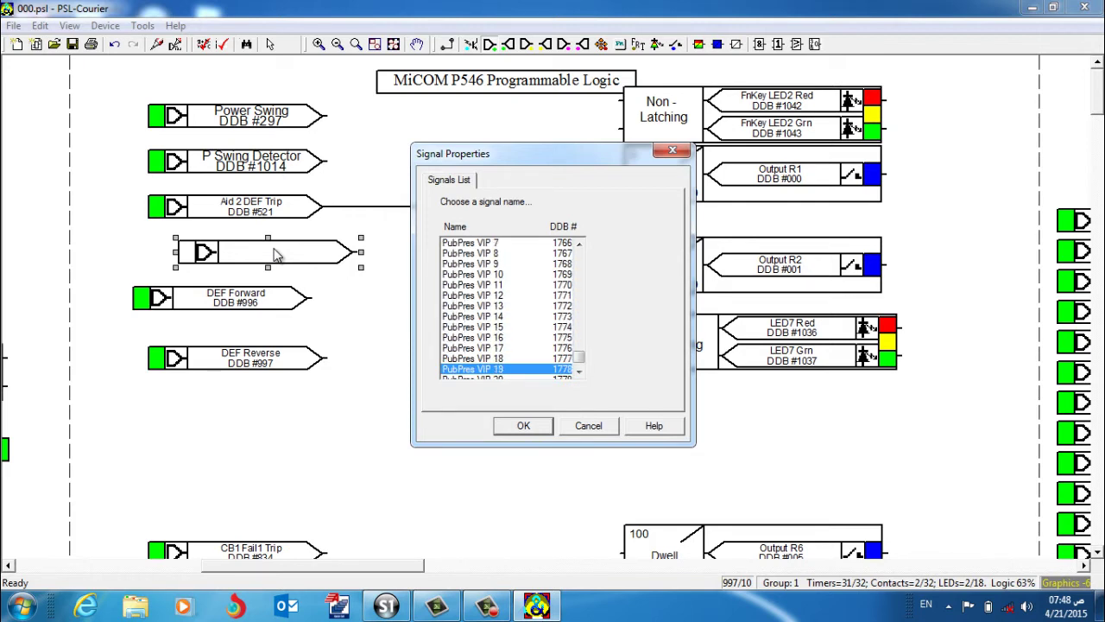
{"action": "key", "text": "p"}
{"action": "key", "text": "e"}
{"action": "key", "text": "r"}
{"action": "key", "text": "m"}
{"action": "key", "text": "p"}
{"action": "key", "text": "u"}
{"action": "key", "text": "b"}
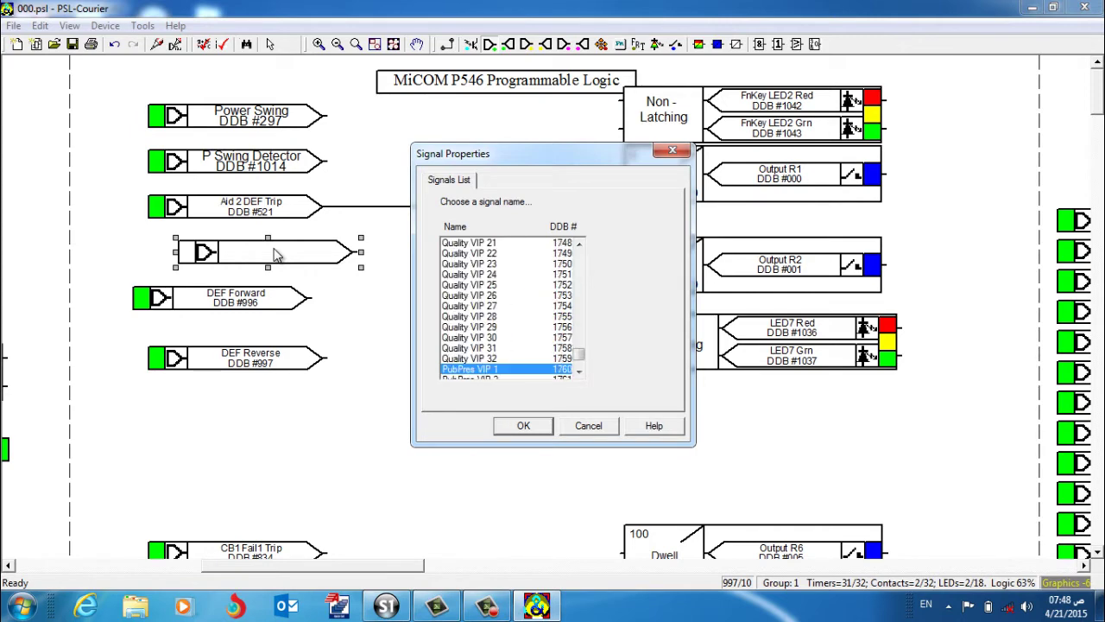
{"action": "key", "text": "Down"}
{"action": "key", "text": "Down"}
{"action": "key", "text": "Down"}
{"action": "key", "text": "Down"}
{"action": "key", "text": "Down"}
{"action": "key", "text": "Down"}
{"action": "key", "text": "Down"}
{"action": "key", "text": "Down"}
{"action": "key", "text": "Down"}
{"action": "key", "text": "Down"}
{"action": "key", "text": "Down"}
{"action": "key", "text": "Down"}
{"action": "key", "text": "Down"}
{"action": "key", "text": "Down"}
{"action": "key", "text": "Down"}
{"action": "key", "text": "Down"}
{"action": "key", "text": "Down"}
{"action": "key", "text": "Down"}
{"action": "key", "text": "Down"}
{"action": "key", "text": "Down"}
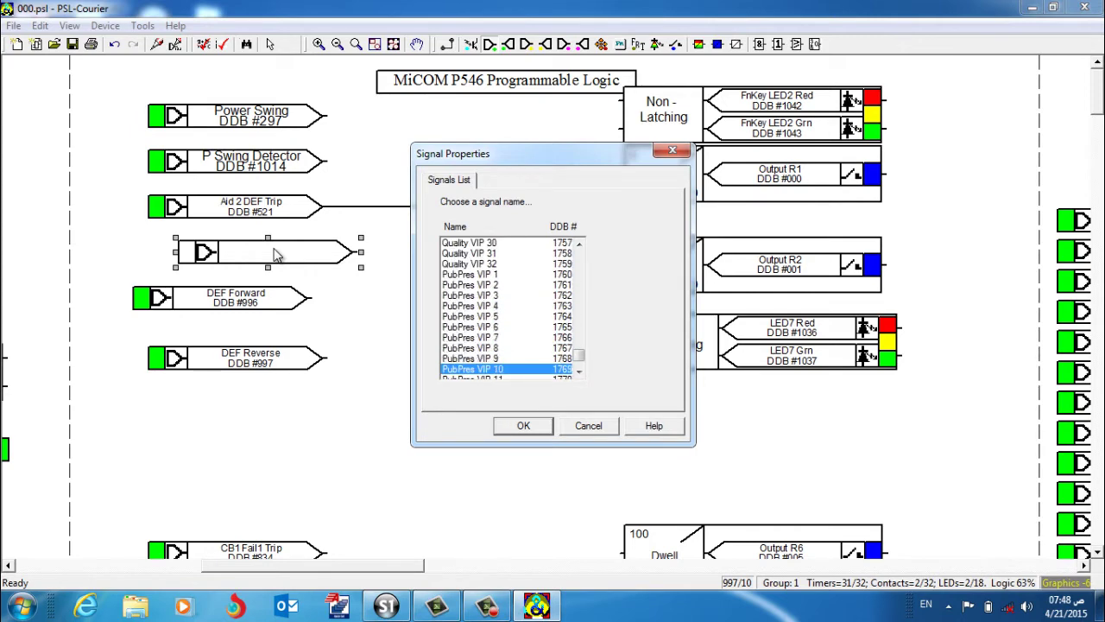
Assign the PSB Fault signal, DDB #1015, to the new signal block
{"action": "key", "text": "p"}
{"action": "key", "text": "s"}
{"action": "key", "text": "b"}
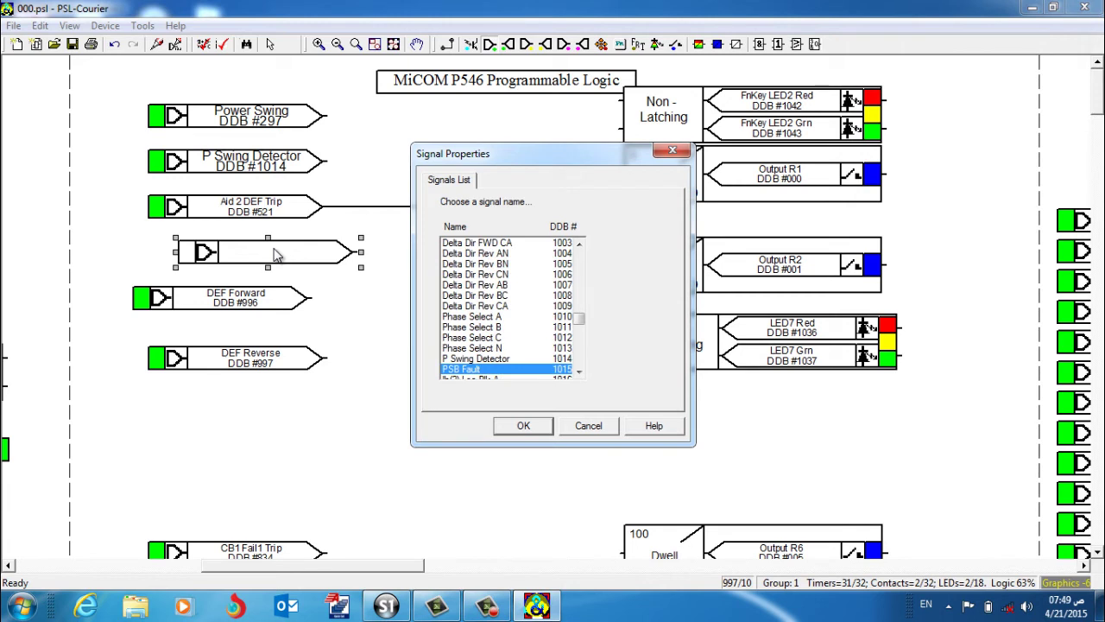
{"action": "left_click", "coordinate": [521, 434]}
Delete the Aid 2 DEF Trip, LED7, DEF Forward and DEF Reverse blocks from the logic diagram
{"action": "left_click", "coordinate": [272, 205]}
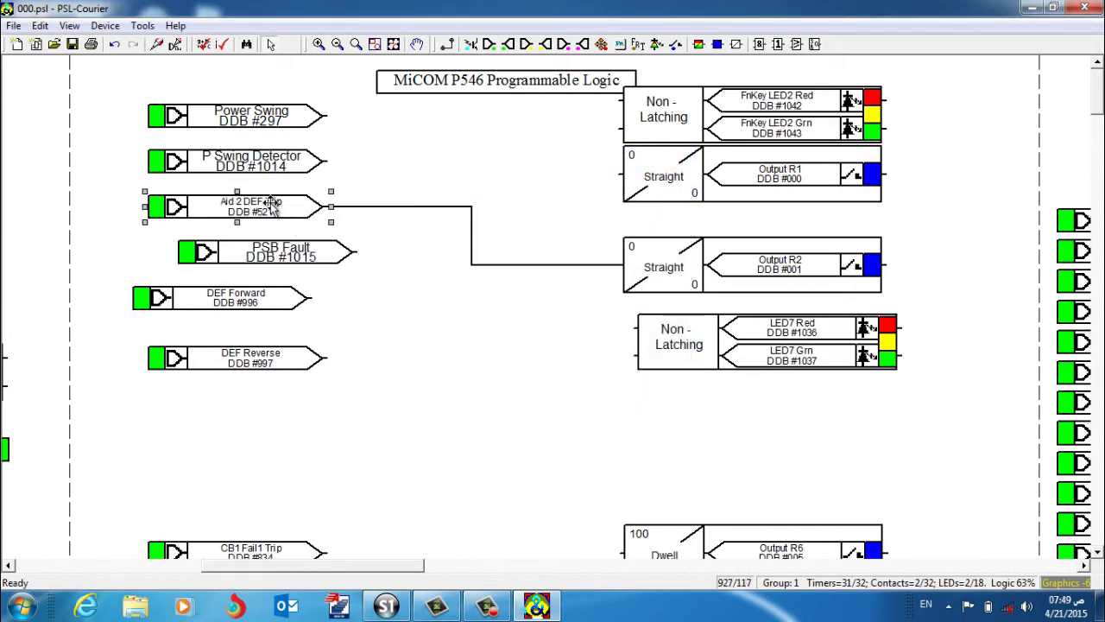
{"action": "key", "text": "Delete"}
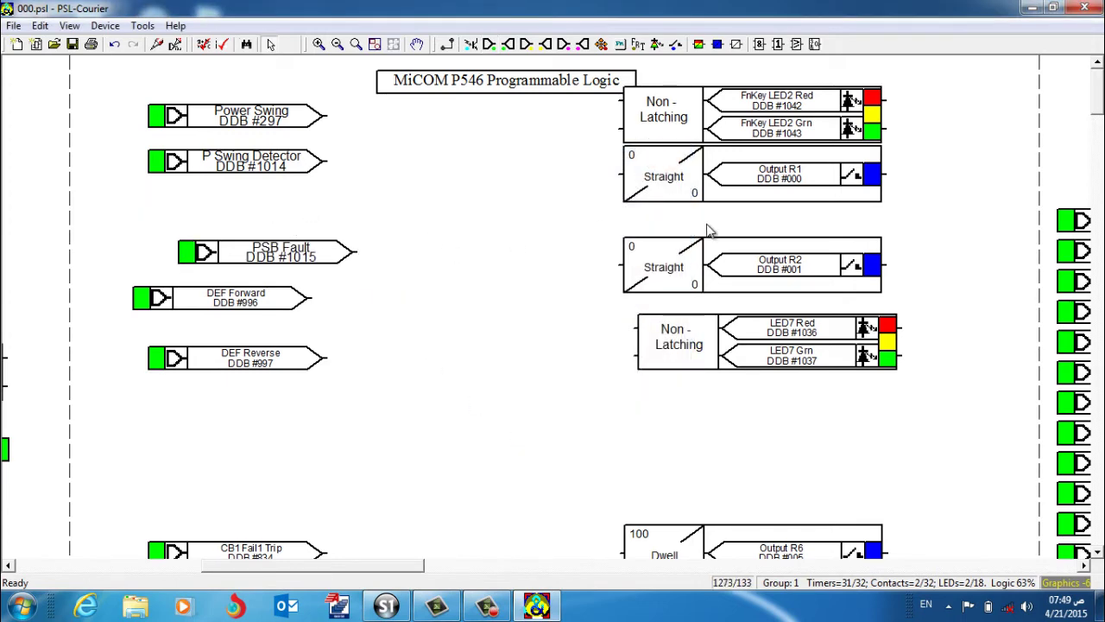
{"action": "left_click", "coordinate": [776, 335]}
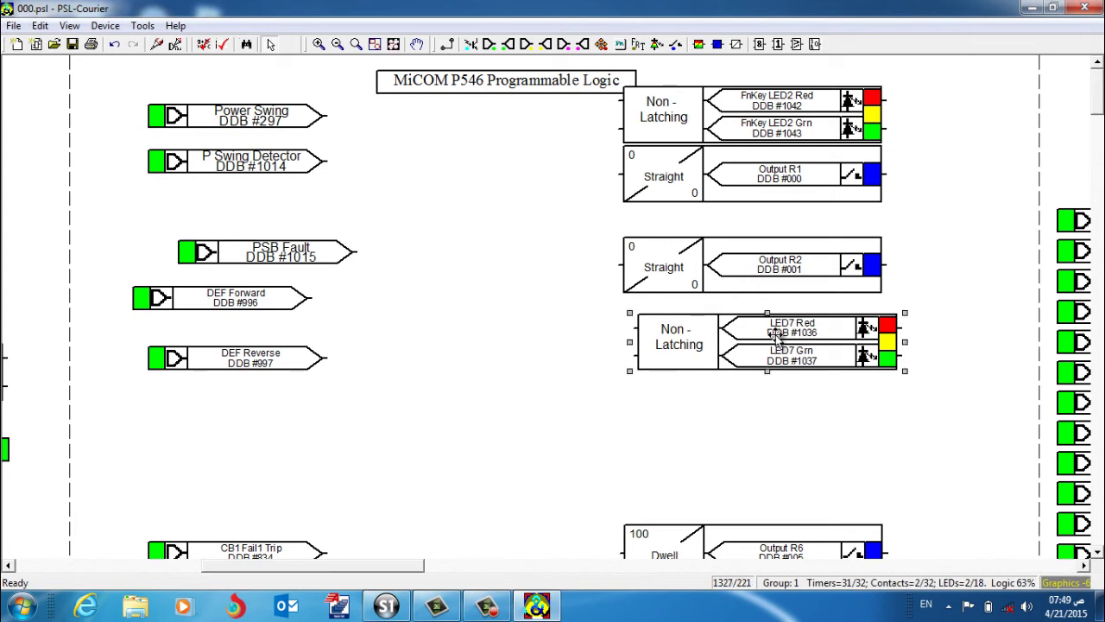
{"action": "key", "text": "Delete"}
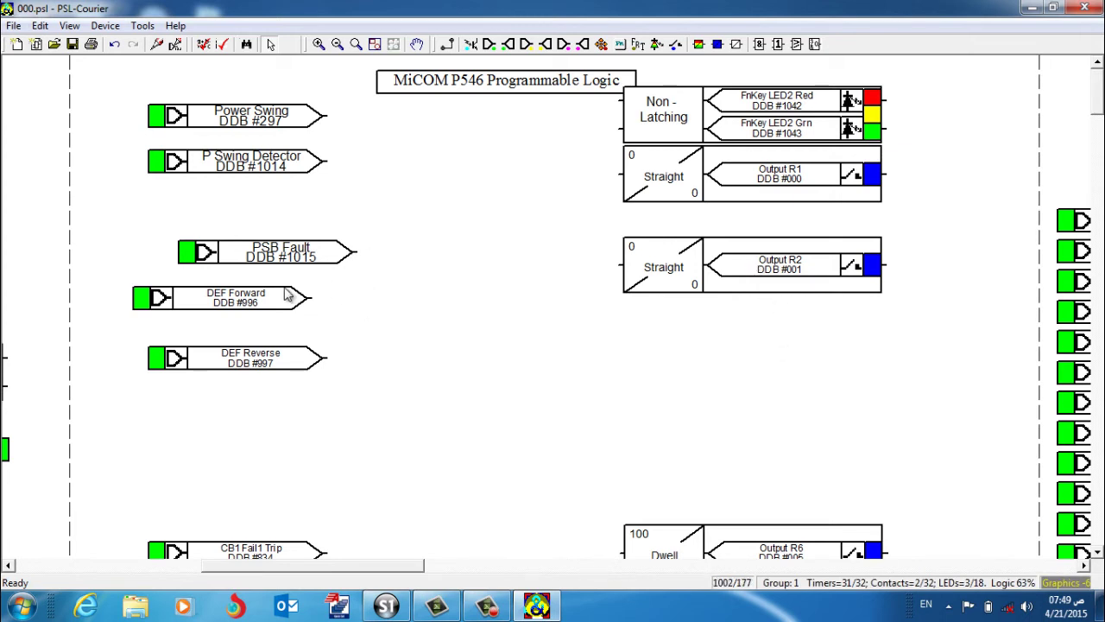
{"action": "left_click_drag", "start_coordinate": [290, 280], "coordinate": [109, 417]}
{"action": "key", "text": "Delete"}
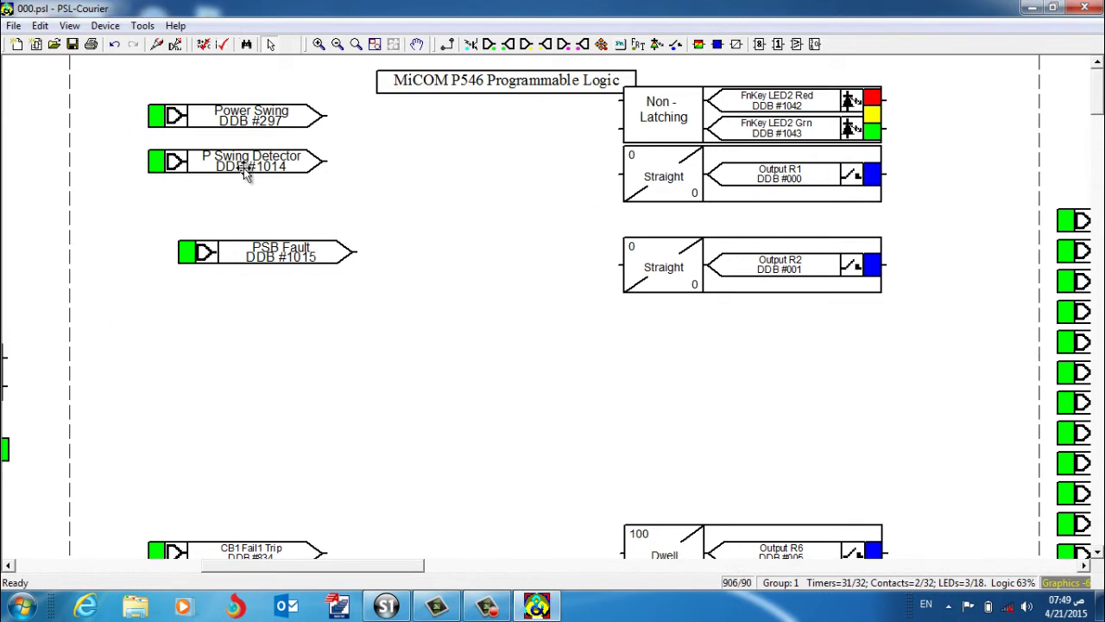
Space out the P Swing Detector and PSB Fault blocks, and shift the Output R2, Output R1 and FnKey LED2 blocks lower
{"action": "left_click_drag", "start_coordinate": [244, 167], "coordinate": [226, 254]}
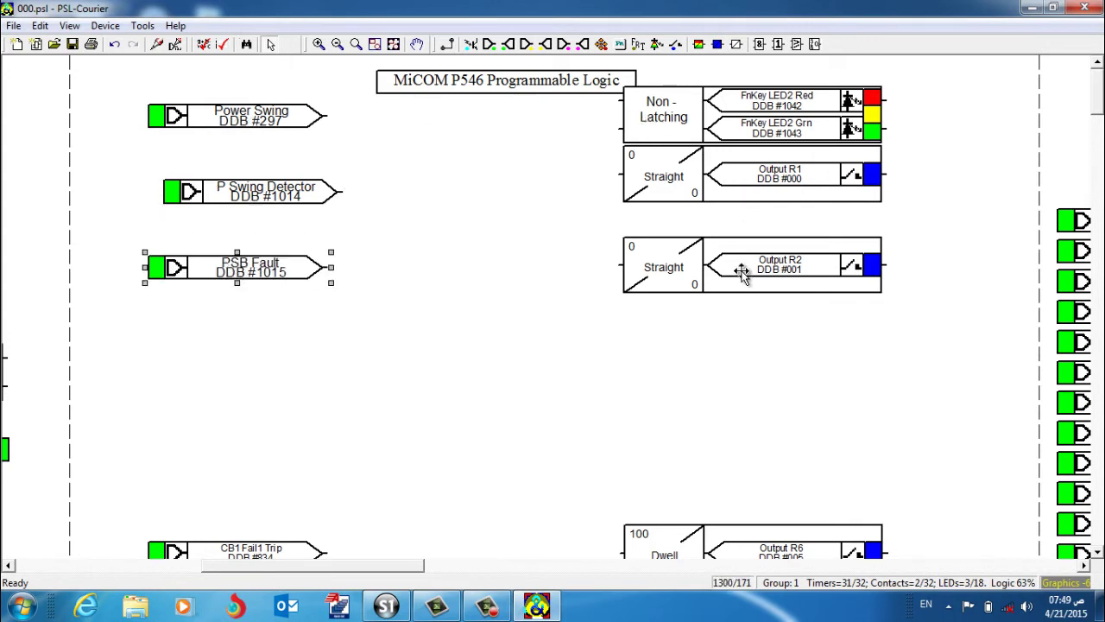
{"action": "left_click_drag", "start_coordinate": [743, 271], "coordinate": [773, 407]}
{"action": "left_click_drag", "start_coordinate": [758, 178], "coordinate": [772, 318]}
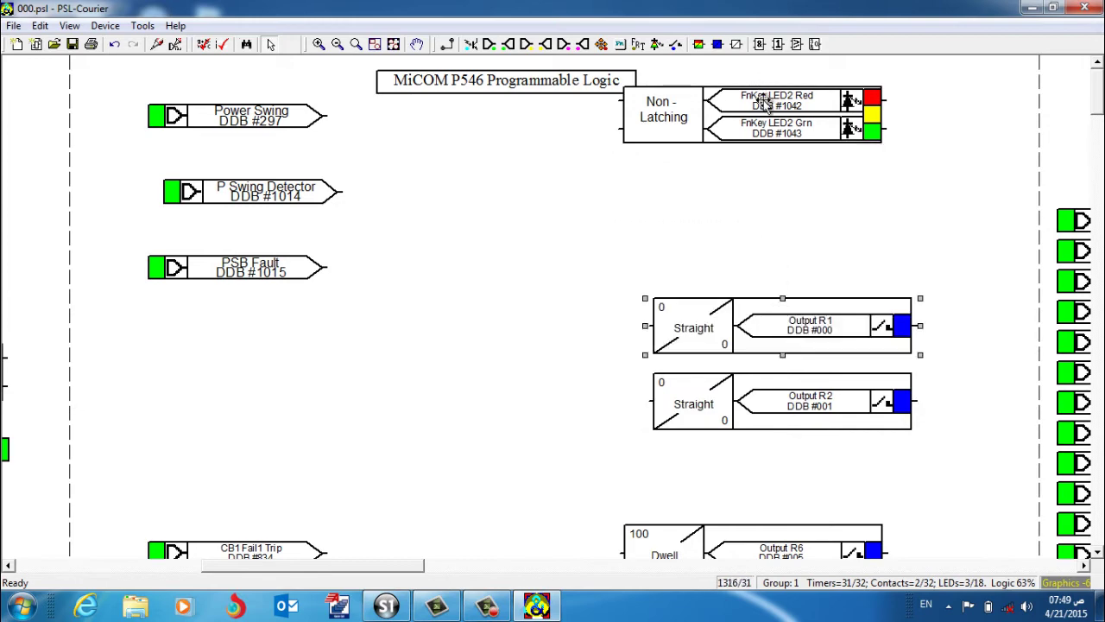
{"action": "left_click_drag", "start_coordinate": [764, 102], "coordinate": [784, 245]}
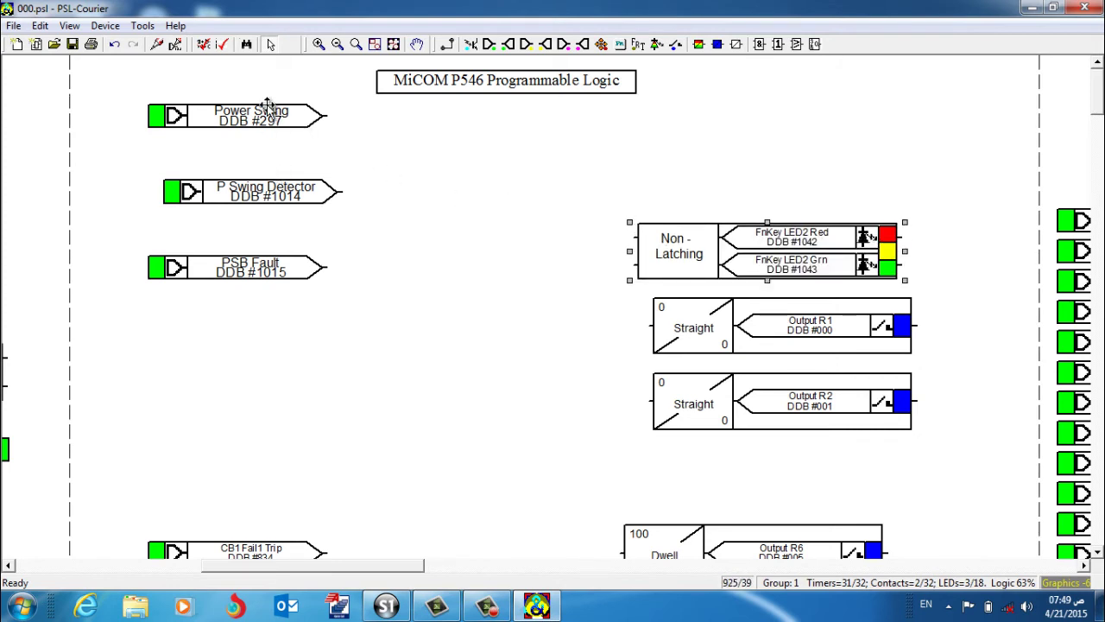
Rearrange the P Swing Detector block above the Power Swing block, and align the FnKey LED2 block with the Output R1 and R2 blocks
{"action": "left_click_drag", "start_coordinate": [267, 105], "coordinate": [433, 288]}
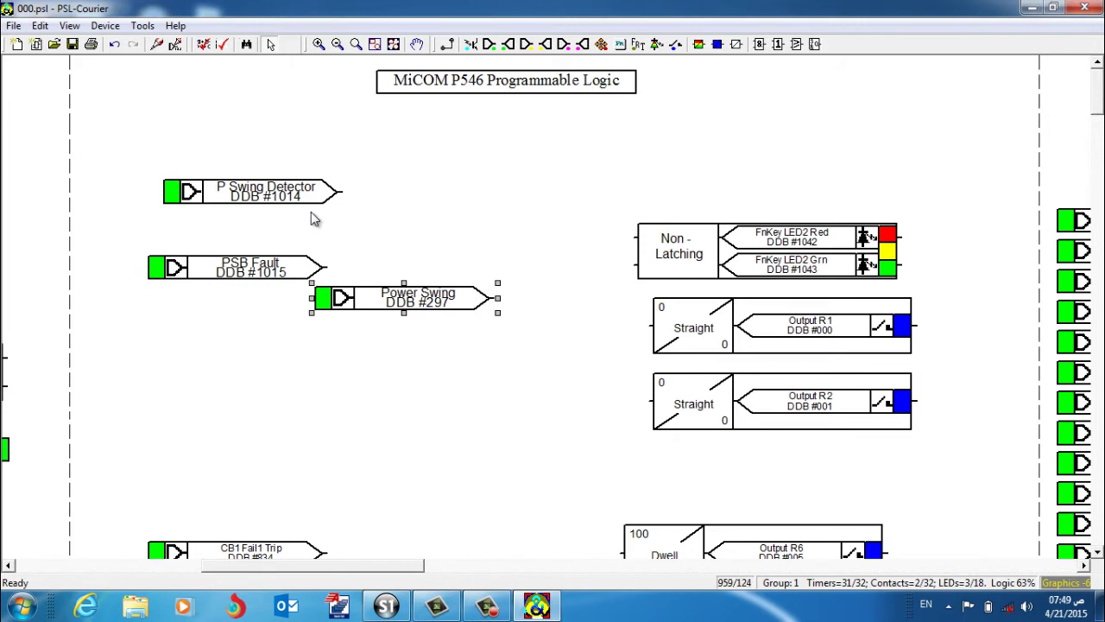
{"action": "left_click_drag", "start_coordinate": [286, 197], "coordinate": [280, 120]}
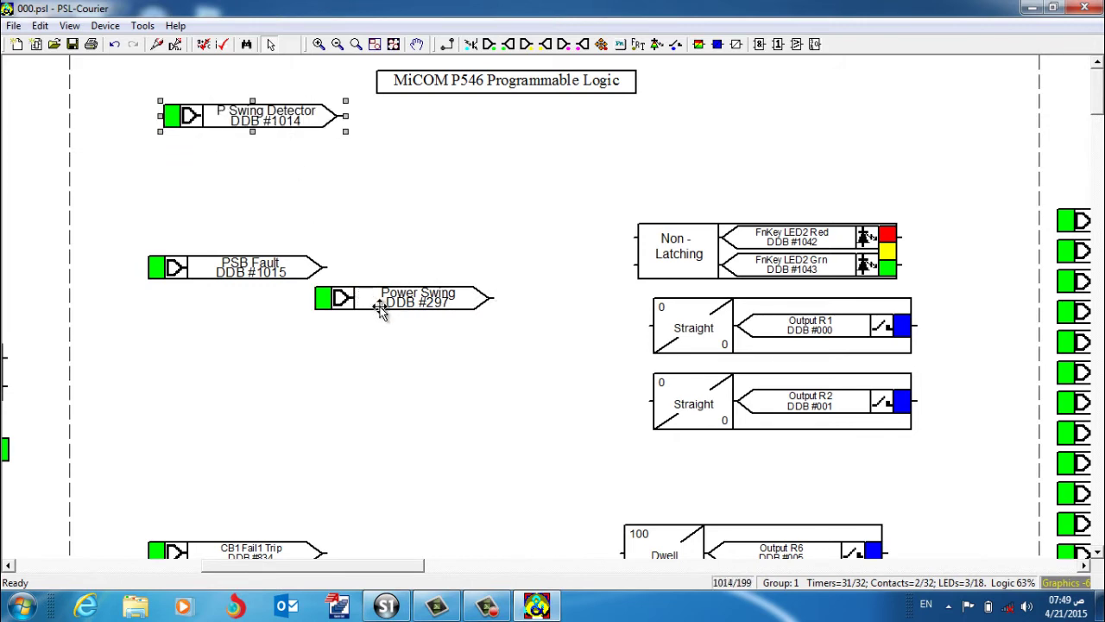
{"action": "left_click_drag", "start_coordinate": [380, 311], "coordinate": [246, 189]}
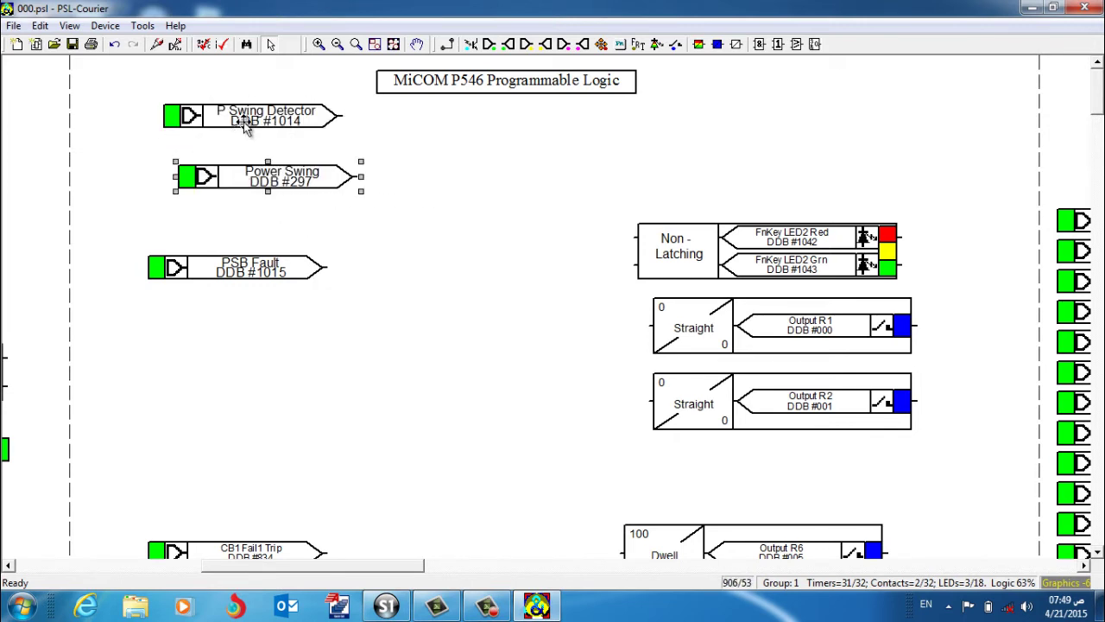
{"action": "left_click_drag", "start_coordinate": [245, 125], "coordinate": [259, 141]}
{"action": "left_click", "coordinate": [273, 192]}
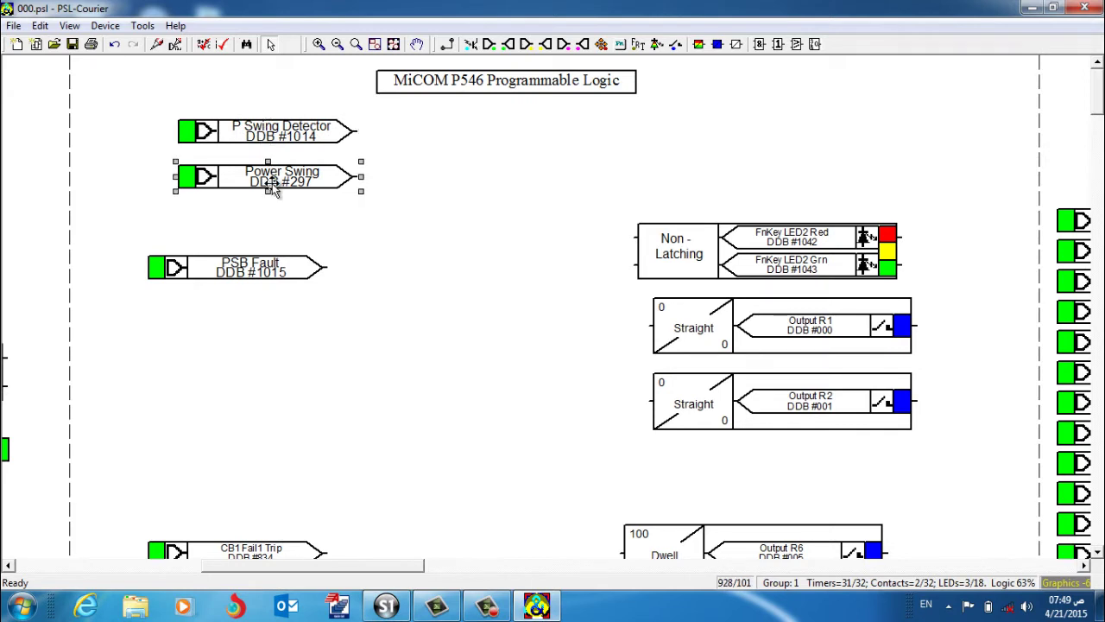
{"action": "left_click_drag", "start_coordinate": [273, 192], "coordinate": [272, 207]}
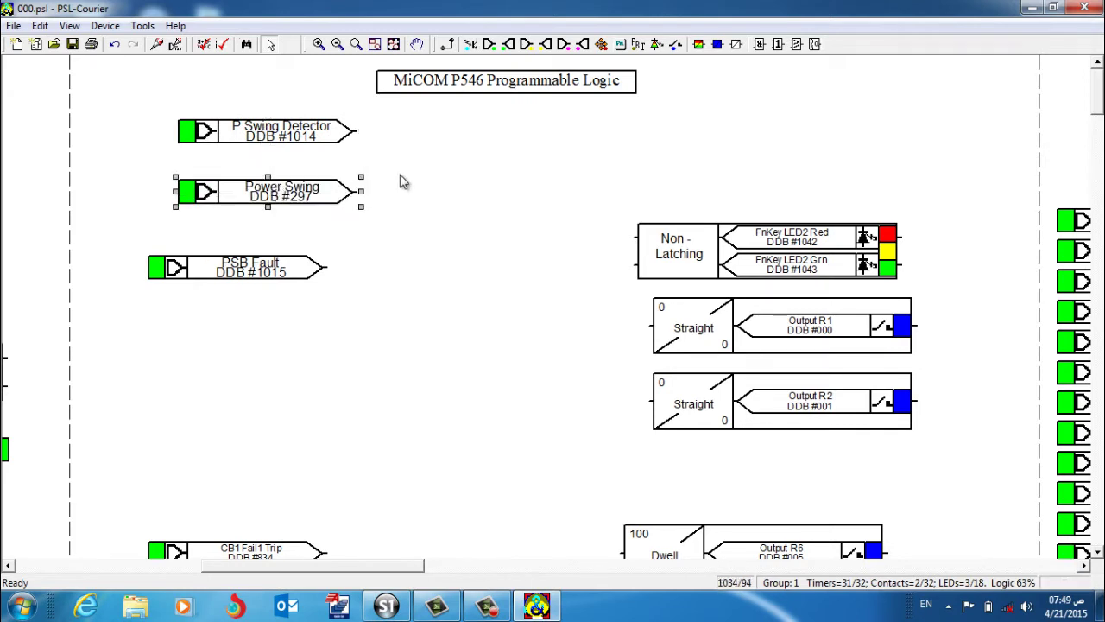
{"action": "left_click_drag", "start_coordinate": [787, 235], "coordinate": [803, 240]}
Delete the FnKey LED1 block and the link between Input L1 and Aided2 Scheme Rx from the opto input mappings
{"action": "left_click_drag", "start_coordinate": [345, 567], "coordinate": [112, 570]}
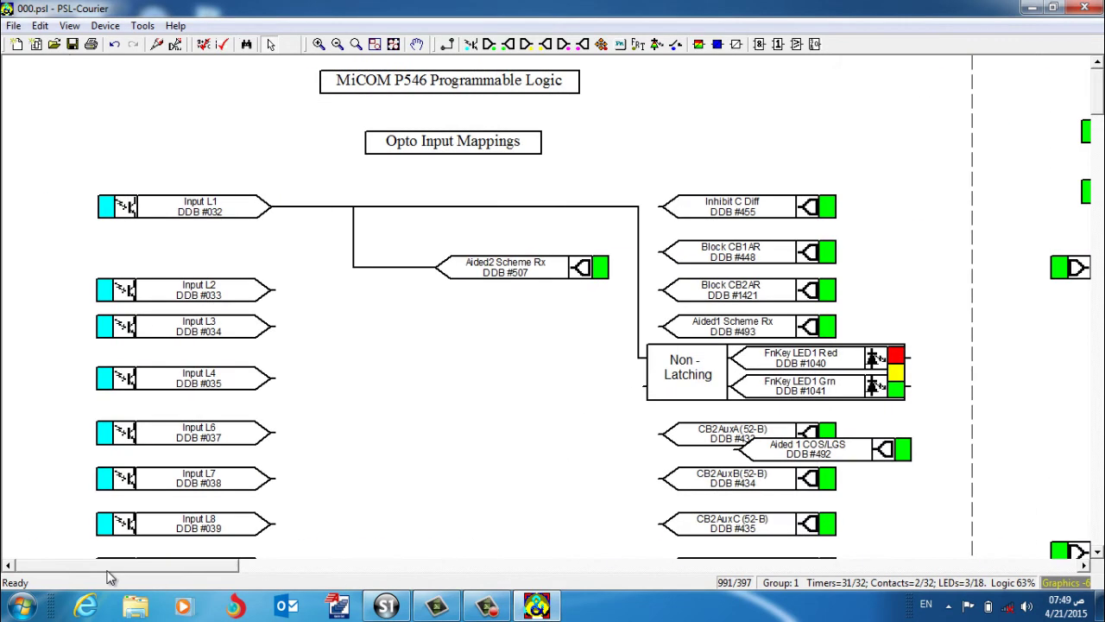
{"action": "left_click", "coordinate": [794, 397]}
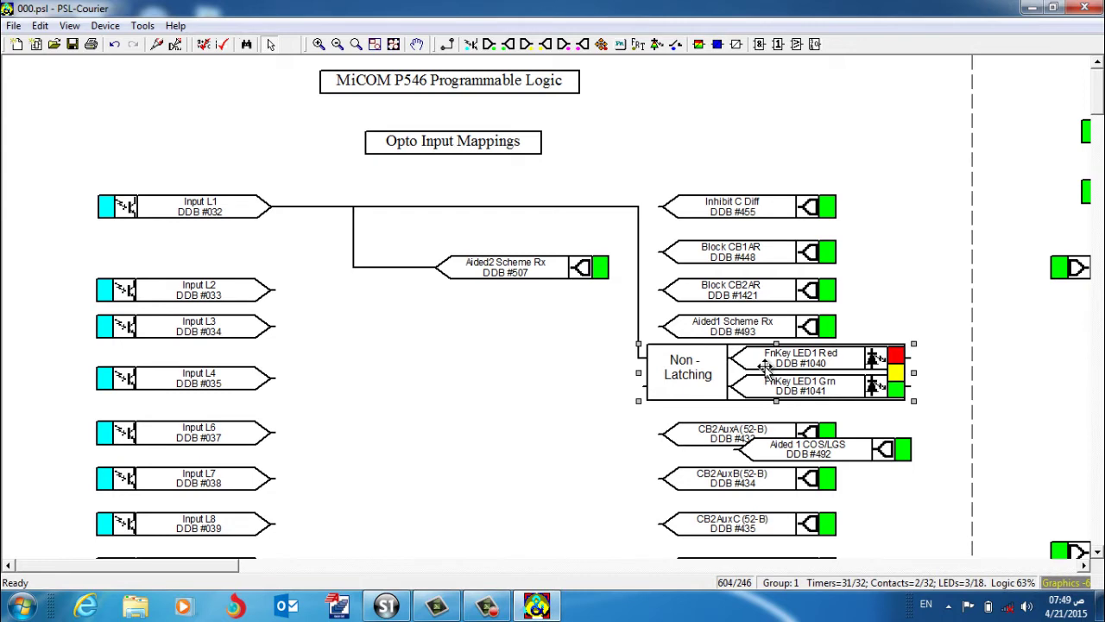
{"action": "key", "text": "Delete"}
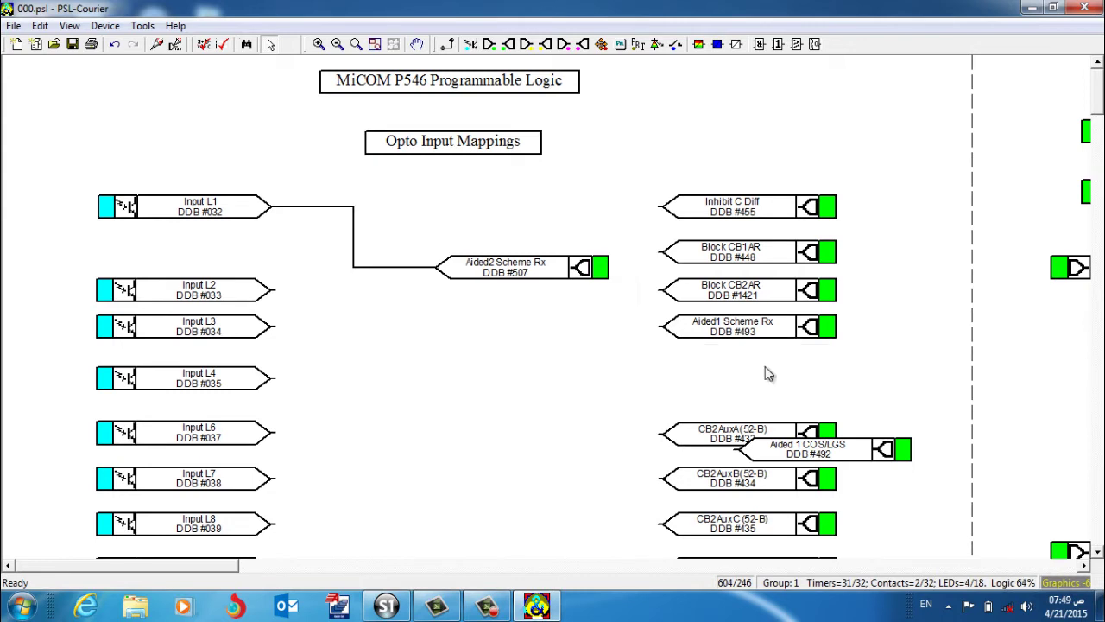
{"action": "left_click", "coordinate": [389, 269]}
{"action": "key", "text": "Delete"}
Add a non-latching FnKey LED1 Red block, DDB #1040, above the FnKey LED2 block
{"action": "left_click_drag", "start_coordinate": [229, 568], "coordinate": [424, 562]}
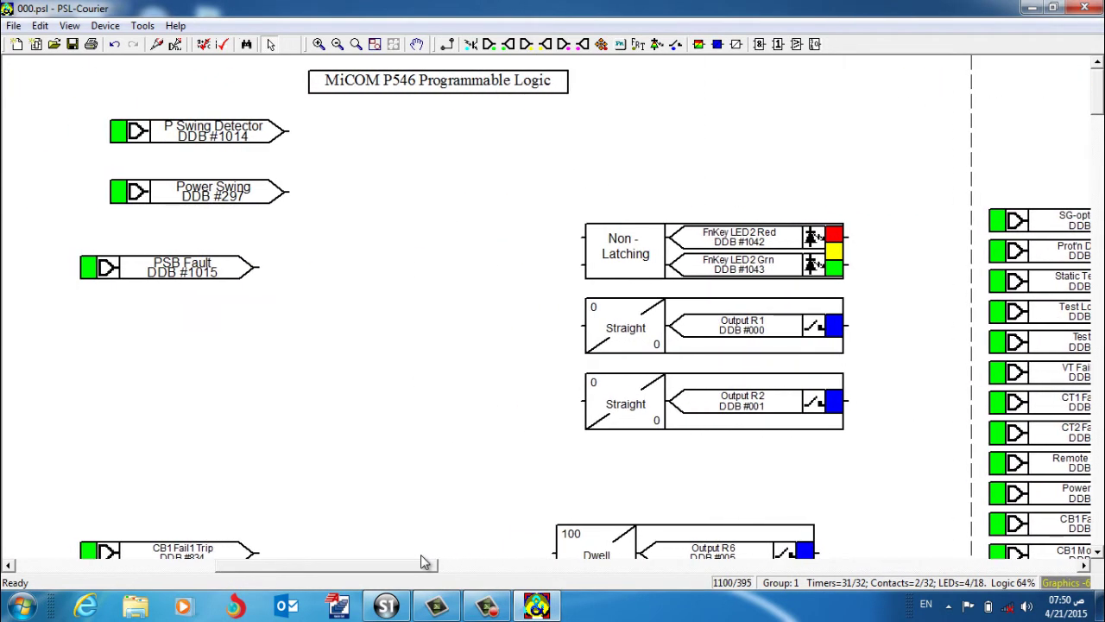
{"action": "left_click", "coordinate": [699, 45]}
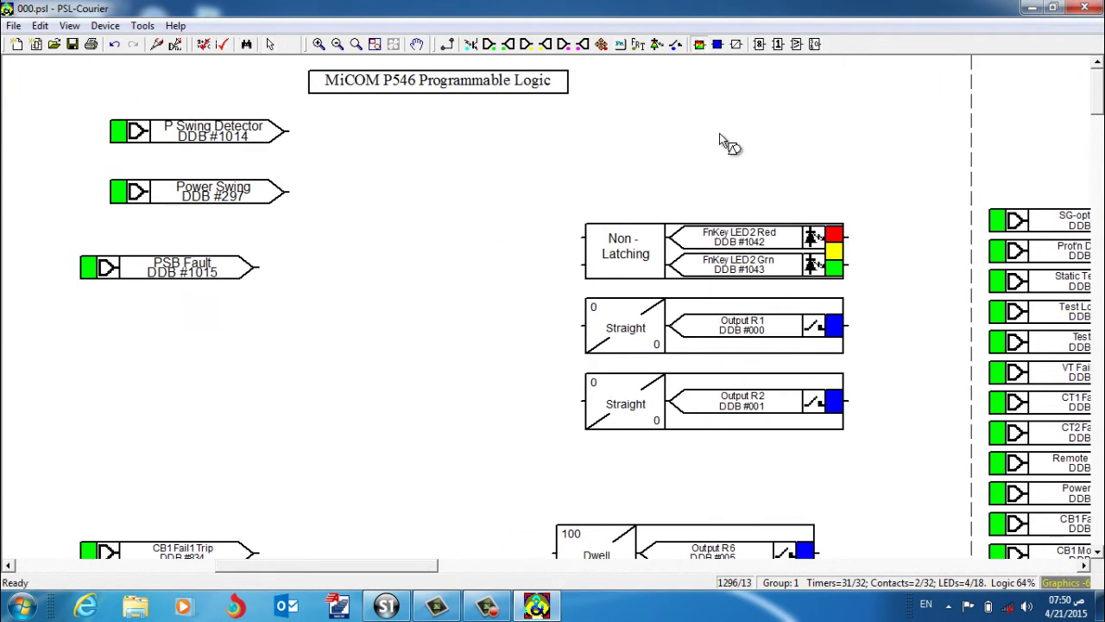
{"action": "left_click", "coordinate": [720, 133]}
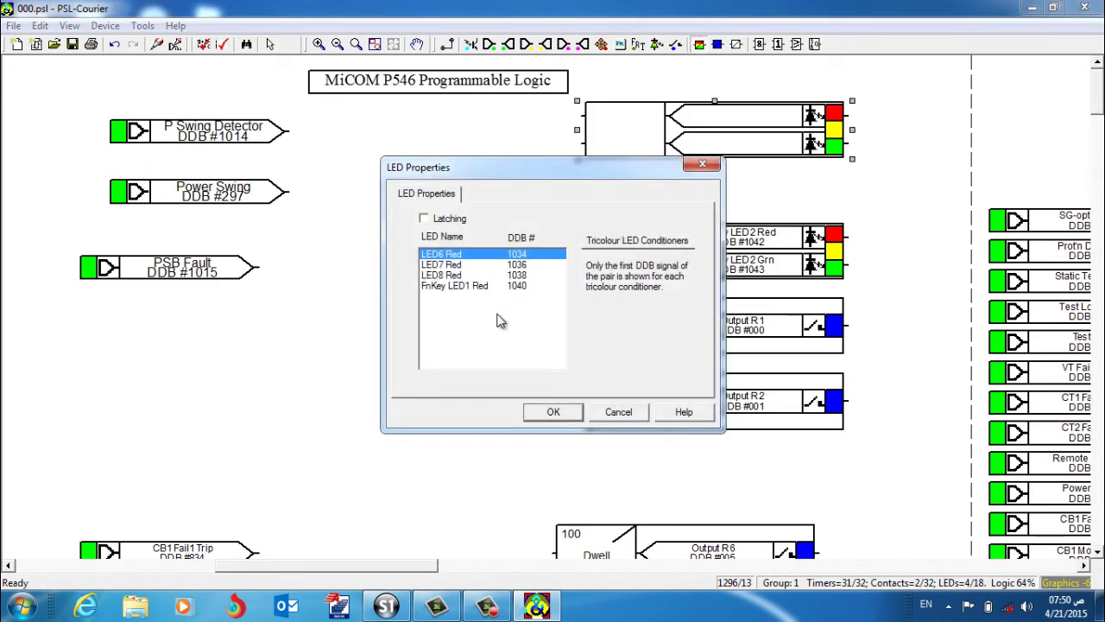
{"action": "left_click", "coordinate": [462, 286]}
{"action": "left_click", "coordinate": [554, 413]}
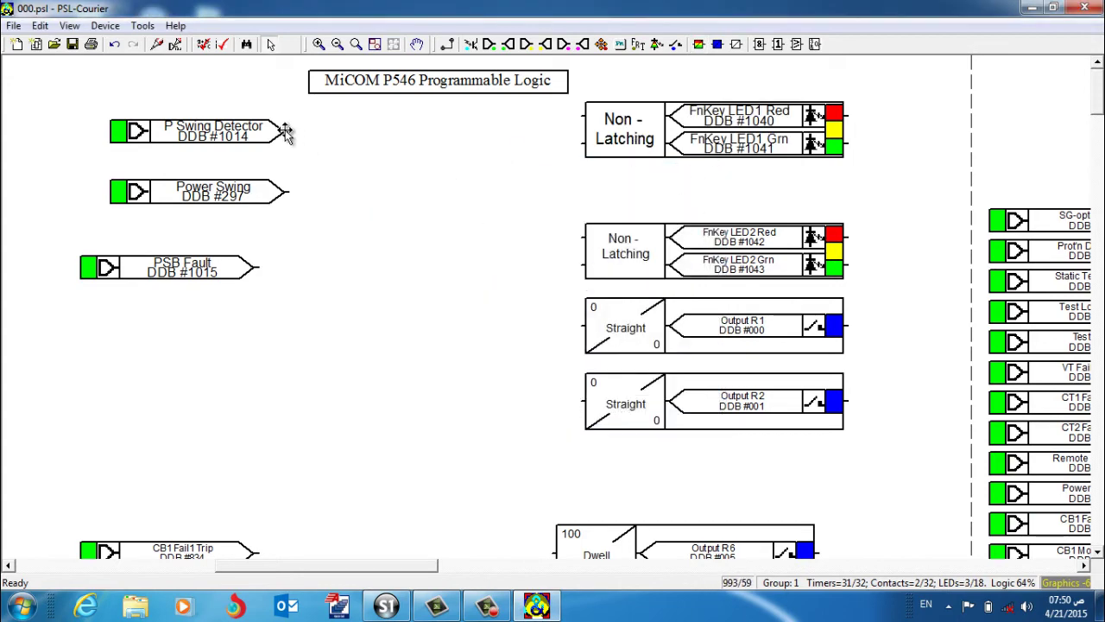
Link P Swing Detector to FnKey LED1 Red, Power Swing to FnKey LED2 Red and Output R1, and PSB Fault to Output R2
{"action": "left_click", "coordinate": [447, 44]}
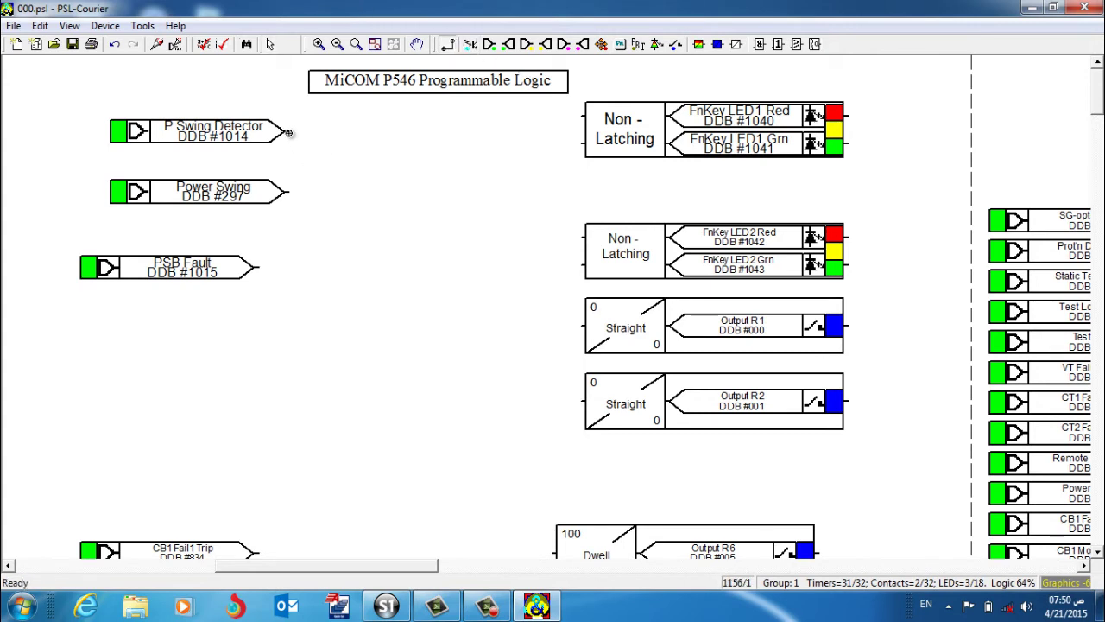
{"action": "left_click_drag", "start_coordinate": [390, 116], "coordinate": [586, 118]}
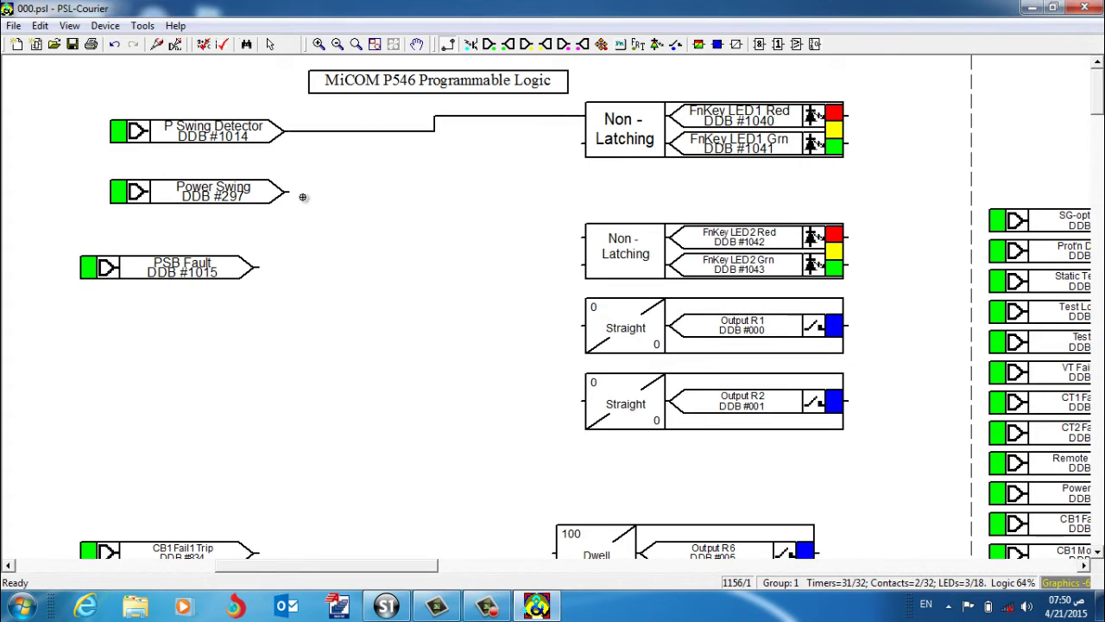
{"action": "left_click_drag", "start_coordinate": [288, 194], "coordinate": [579, 238]}
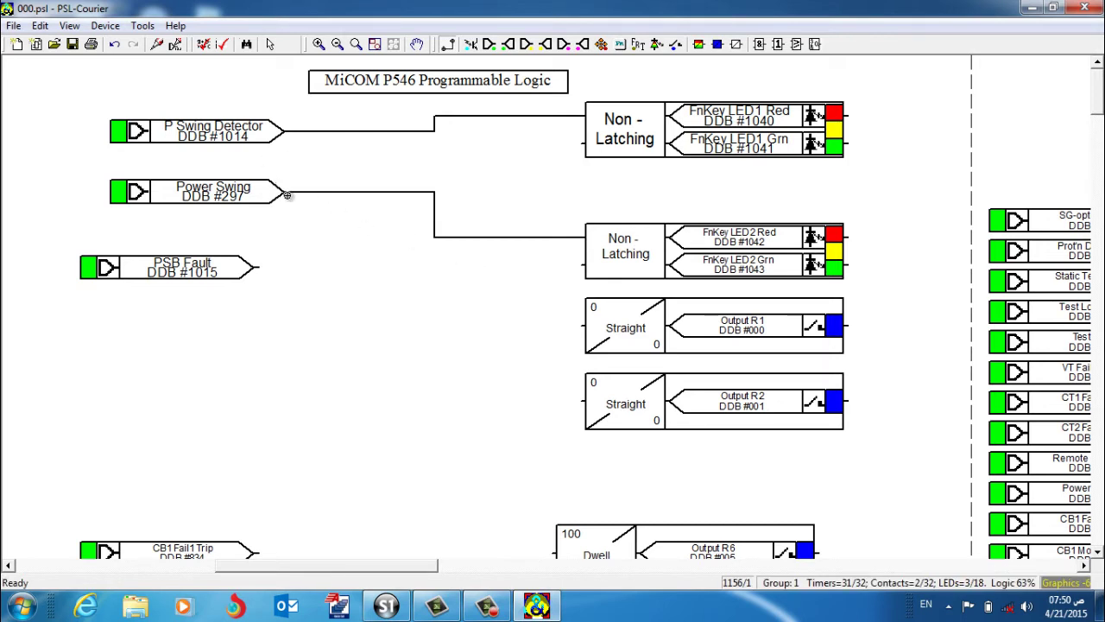
{"action": "left_click_drag", "start_coordinate": [569, 287], "coordinate": [592, 324]}
{"action": "left_click_drag", "start_coordinate": [258, 266], "coordinate": [584, 402]}
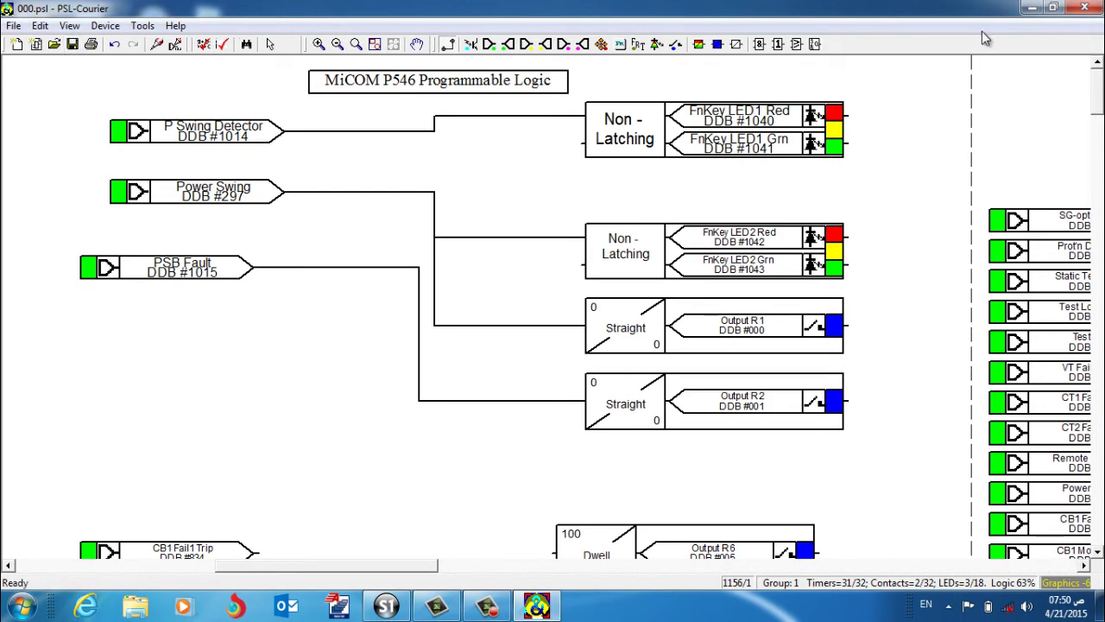
Close the logic editor and open the send operation for the P546 device in MiCOM S1 Studio
{"action": "left_click", "coordinate": [1098, 8]}
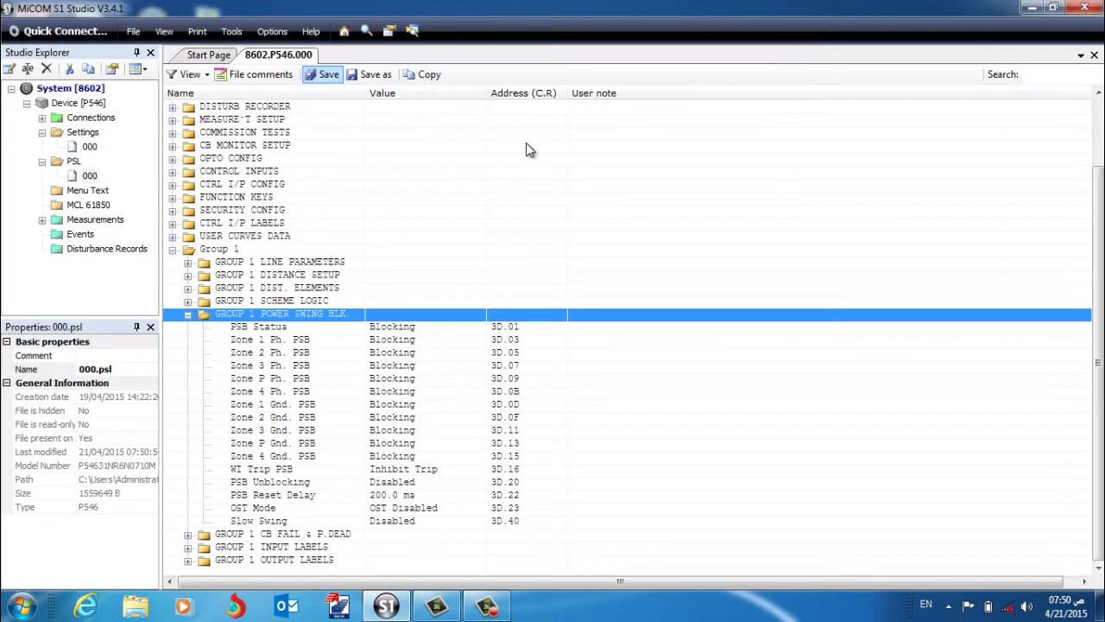
{"action": "left_click", "coordinate": [78, 103]}
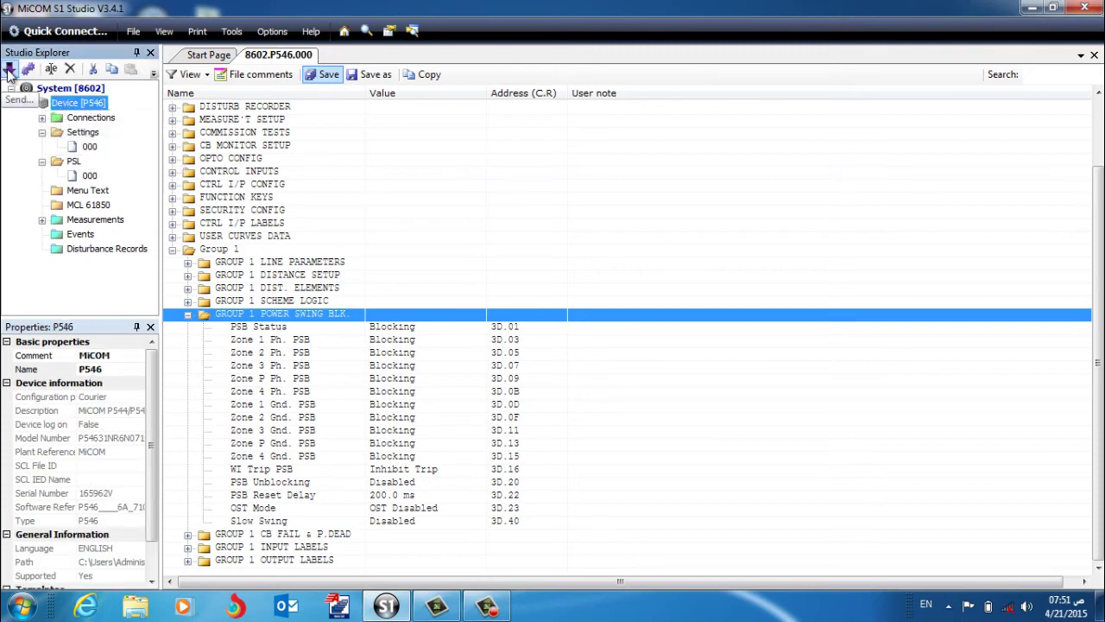
{"action": "left_click", "coordinate": [9, 71]}
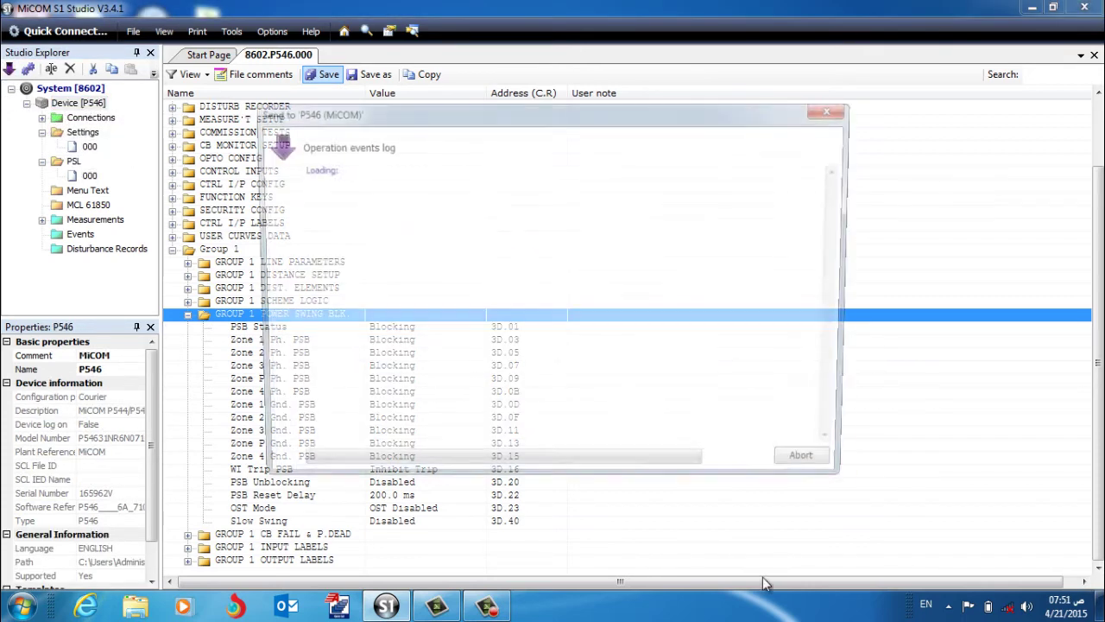
In the relay test software, choose the ramp with start and stop generation times, and set 70 V and 1 A start values for all phases
{"action": "left_click", "coordinate": [486, 610]}
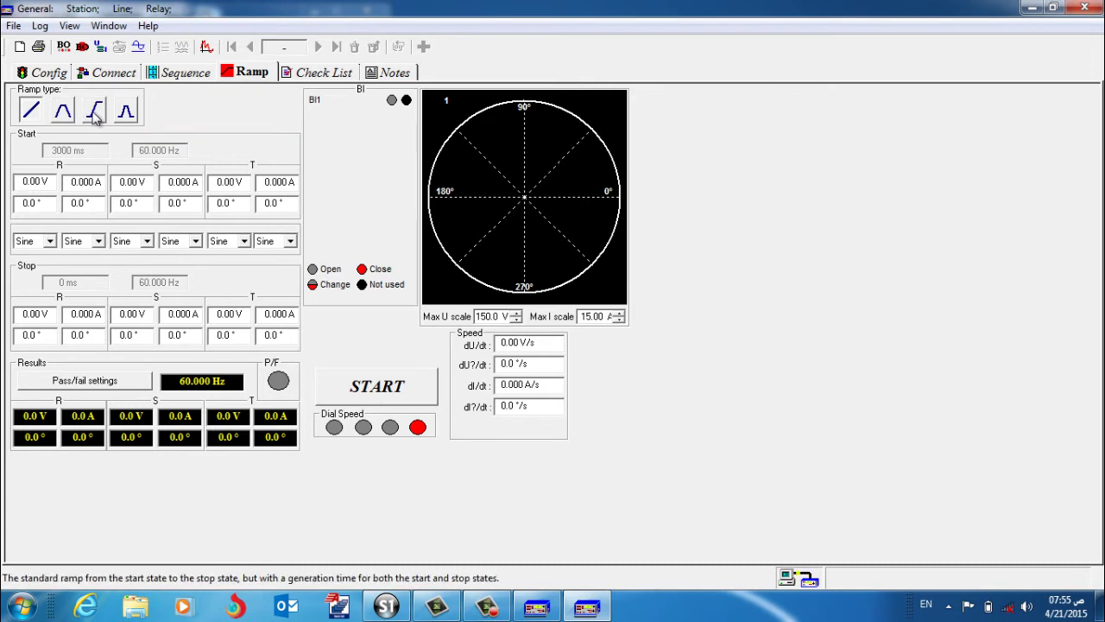
{"action": "left_click", "coordinate": [94, 113]}
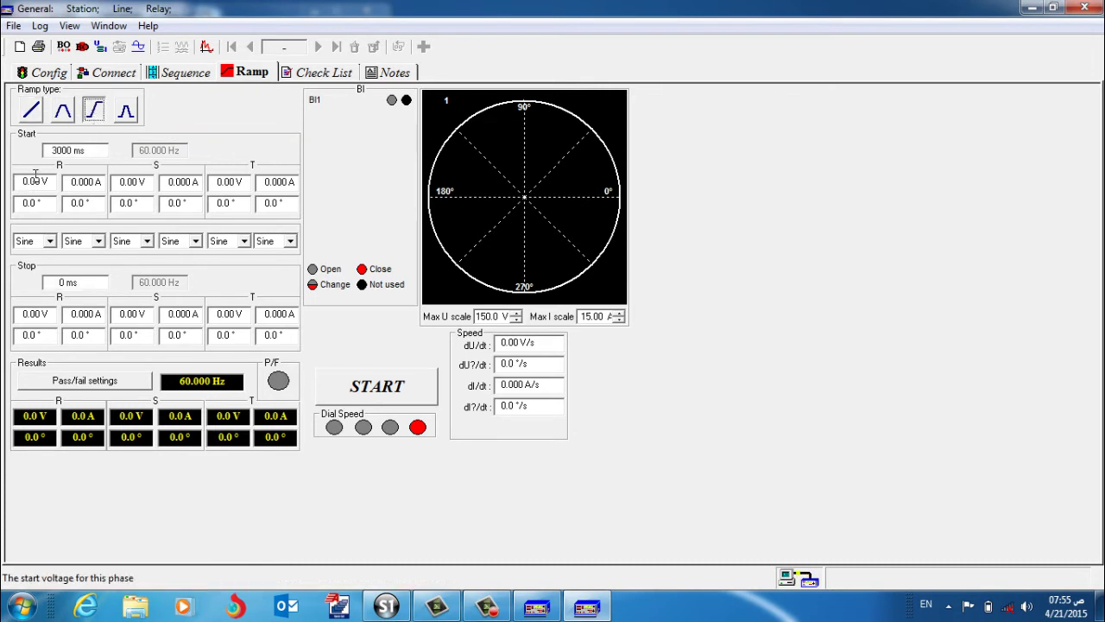
{"action": "left_click", "coordinate": [29, 186]}
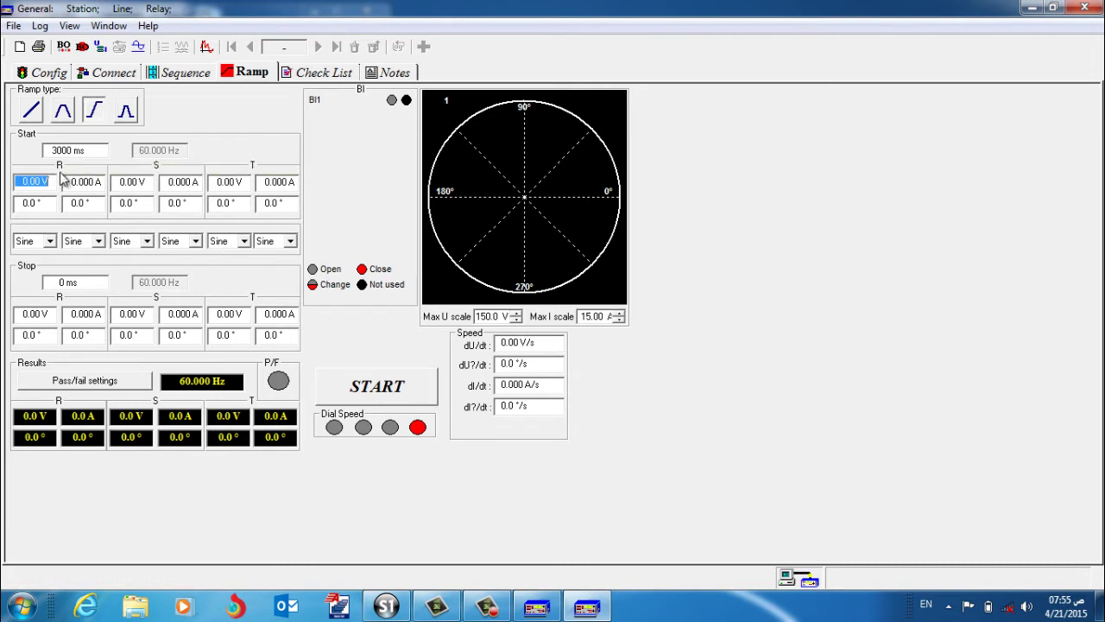
{"action": "type", "text": "70"}
{"action": "key", "text": "Tab"}
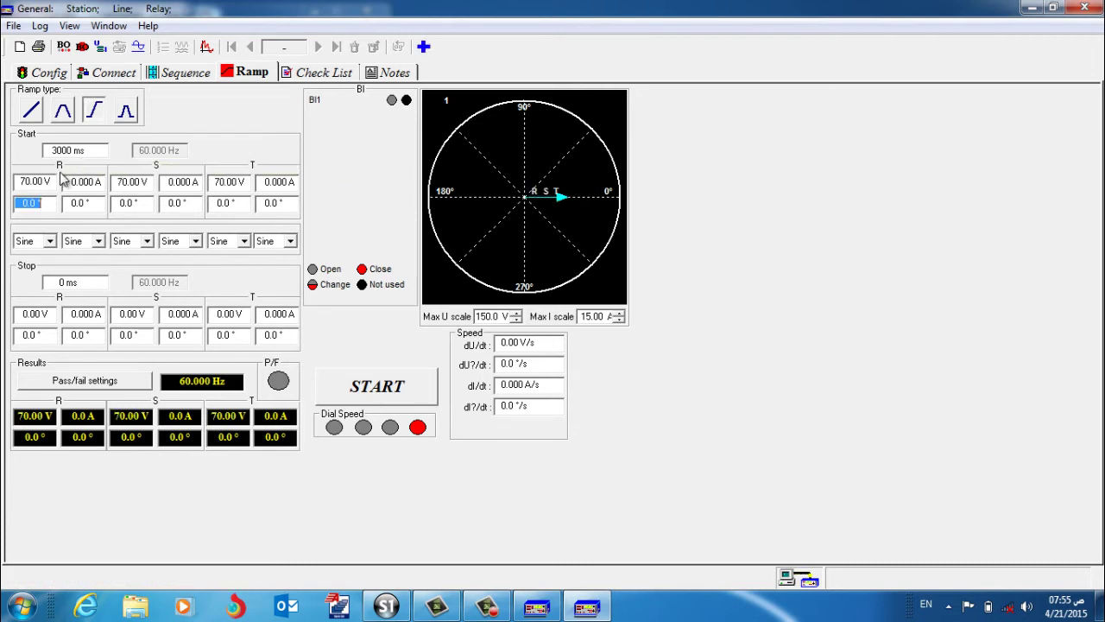
{"action": "left_click", "coordinate": [80, 183]}
{"action": "type", "text": "1"}
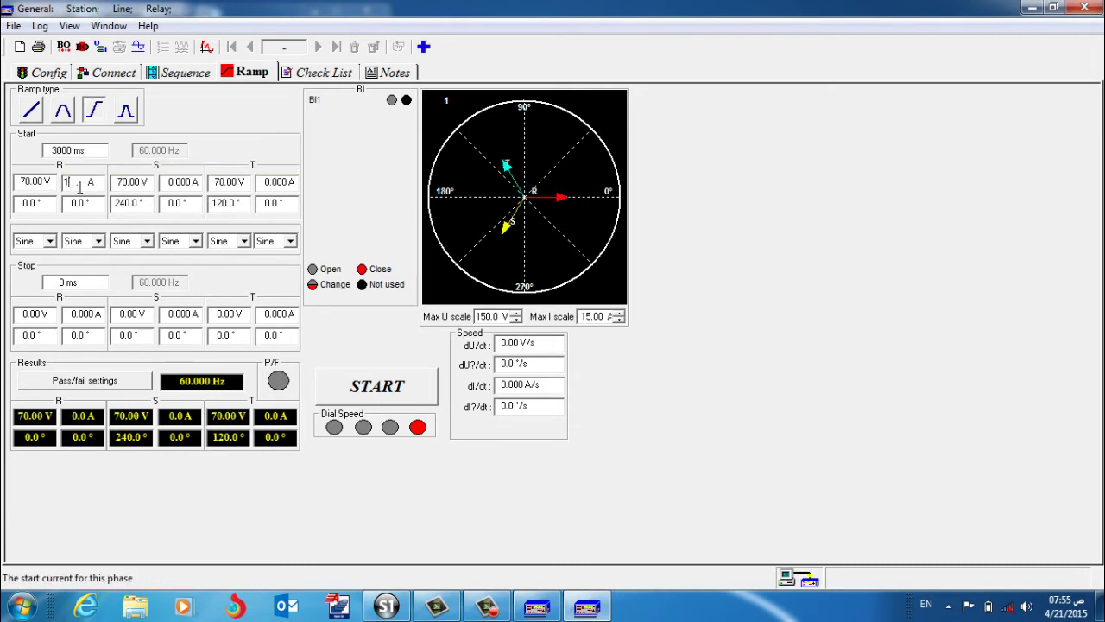
{"action": "key", "text": "Tab"}
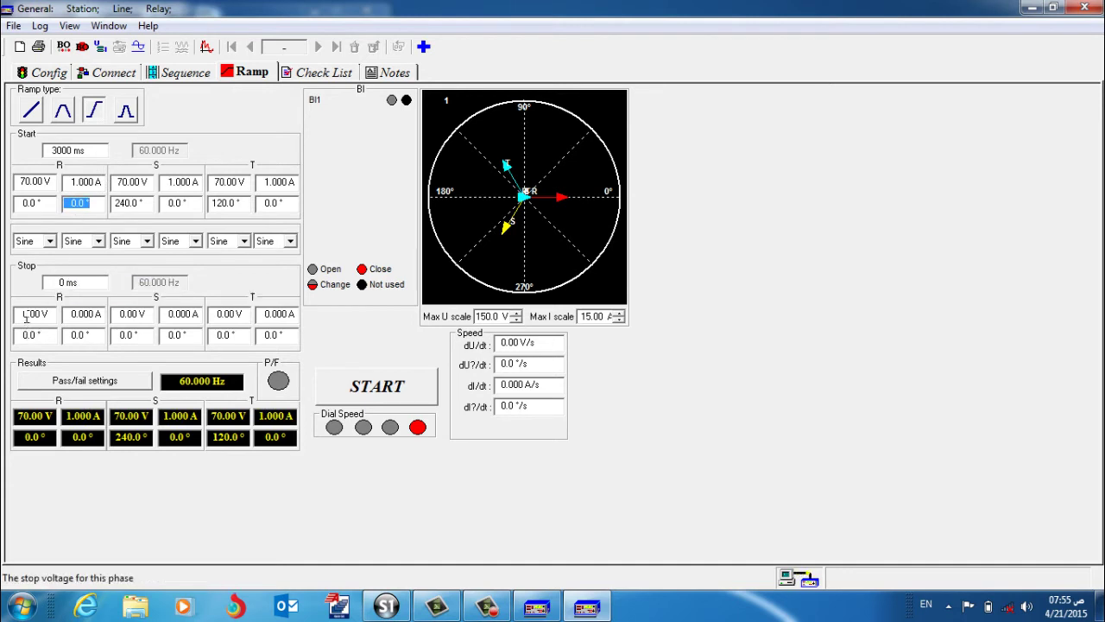
Set the ramp's stop values to 5 V and 1 A for all phases, with voltage angles of 0°, 240° and 120°
{"action": "left_click", "coordinate": [26, 315]}
{"action": "type", "text": "5"}
{"action": "key", "text": "Tab"}
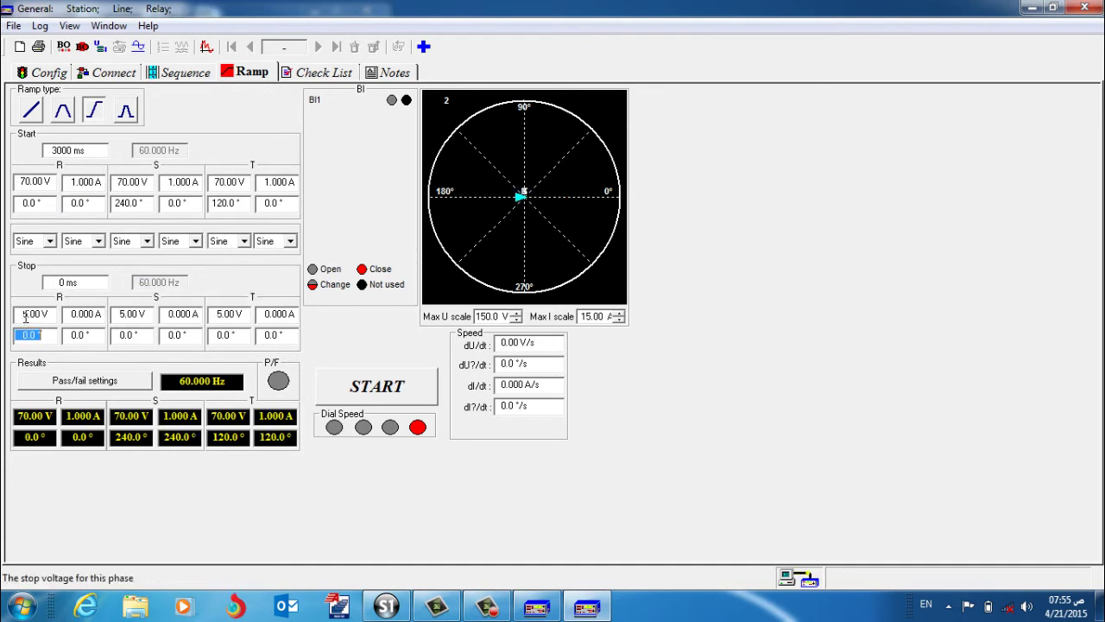
{"action": "left_click", "coordinate": [80, 313]}
{"action": "type", "text": "1"}
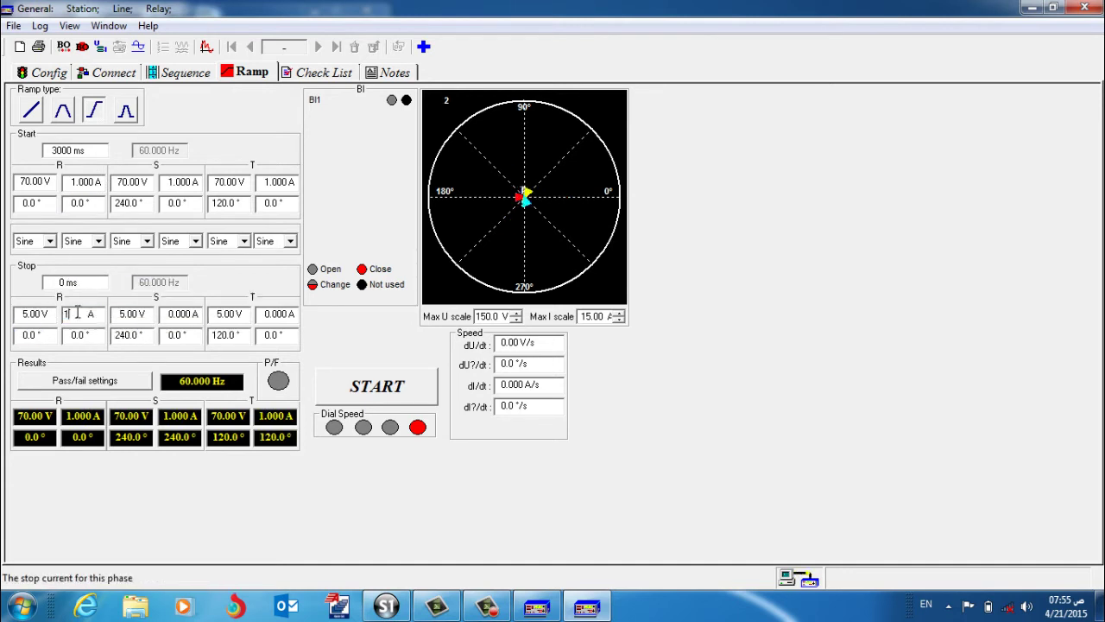
{"action": "key", "text": "Tab"}
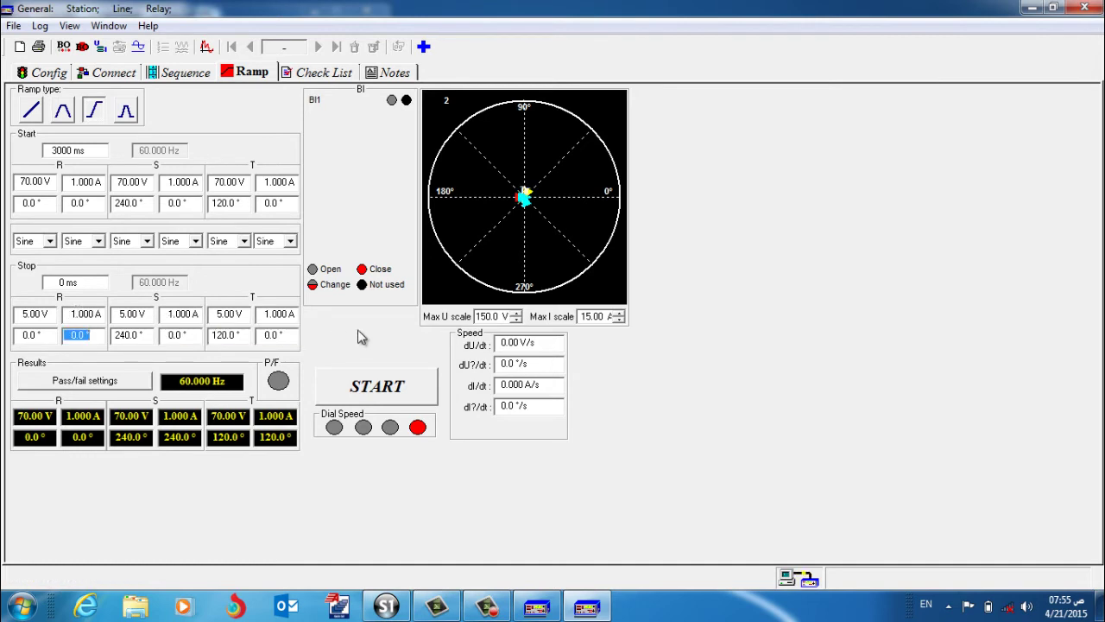
Set the voltage ramp speed dU/dt to 8 V/s and run the ramp
{"action": "left_click", "coordinate": [511, 344]}
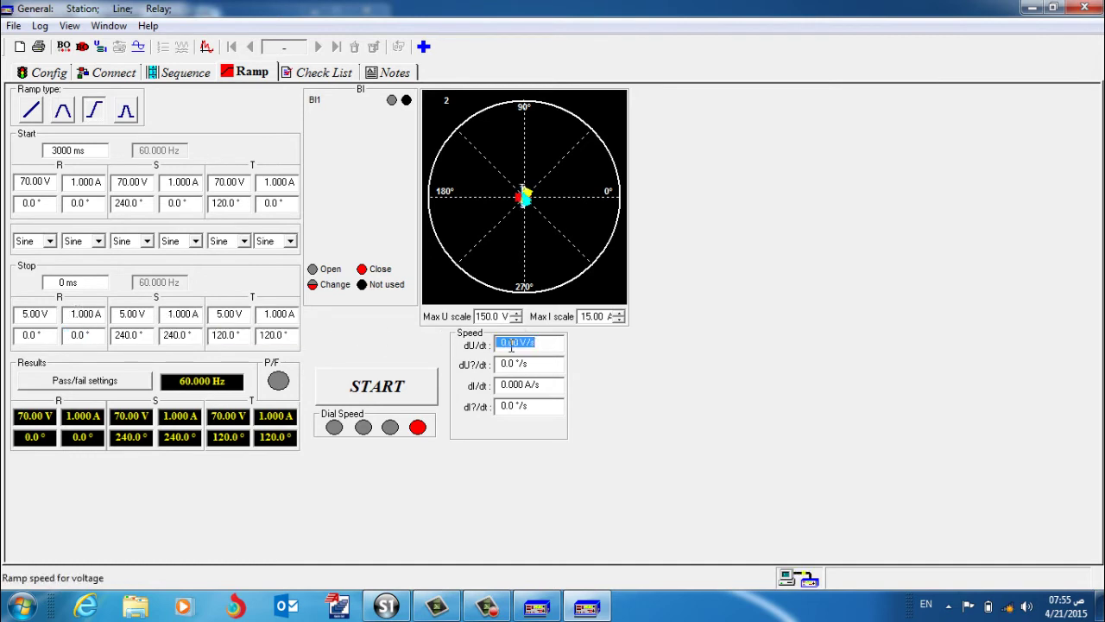
{"action": "type", "text": "8"}
{"action": "key", "text": "Tab"}
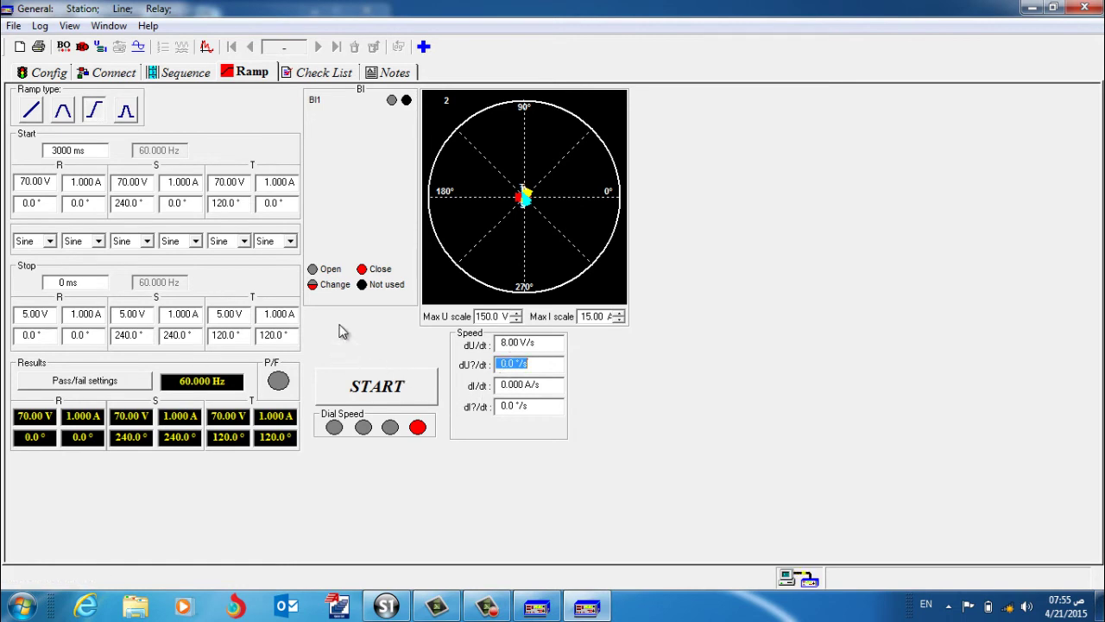
{"action": "left_click", "coordinate": [365, 386]}
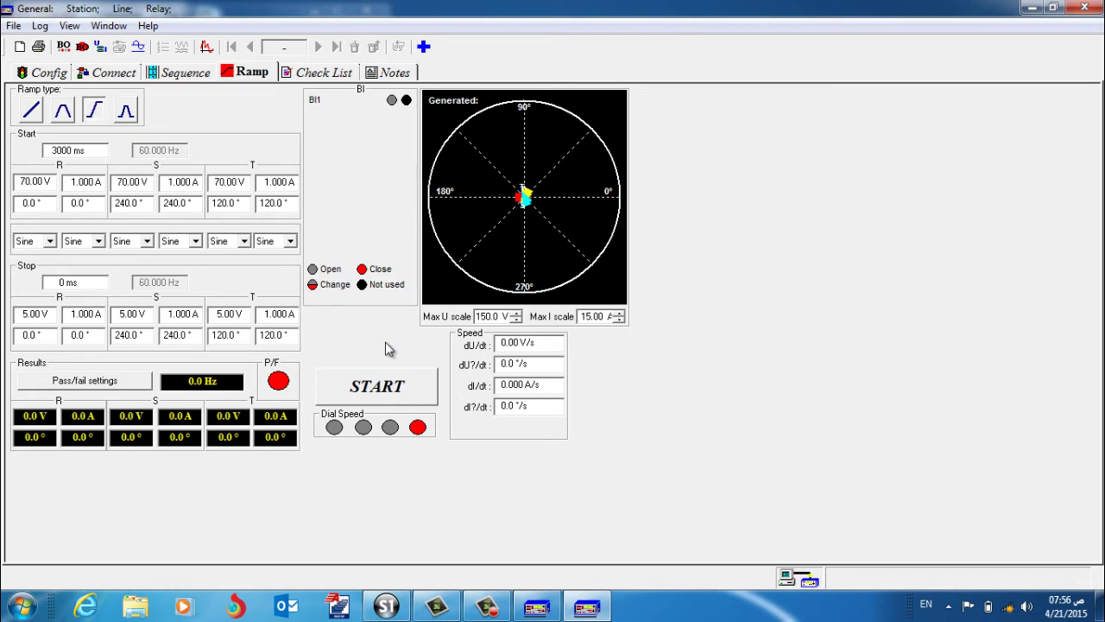
Set the voltage ramp speed dU/dt to 5 V/s, run the ramp again and stop the generation
{"action": "left_click", "coordinate": [518, 344]}
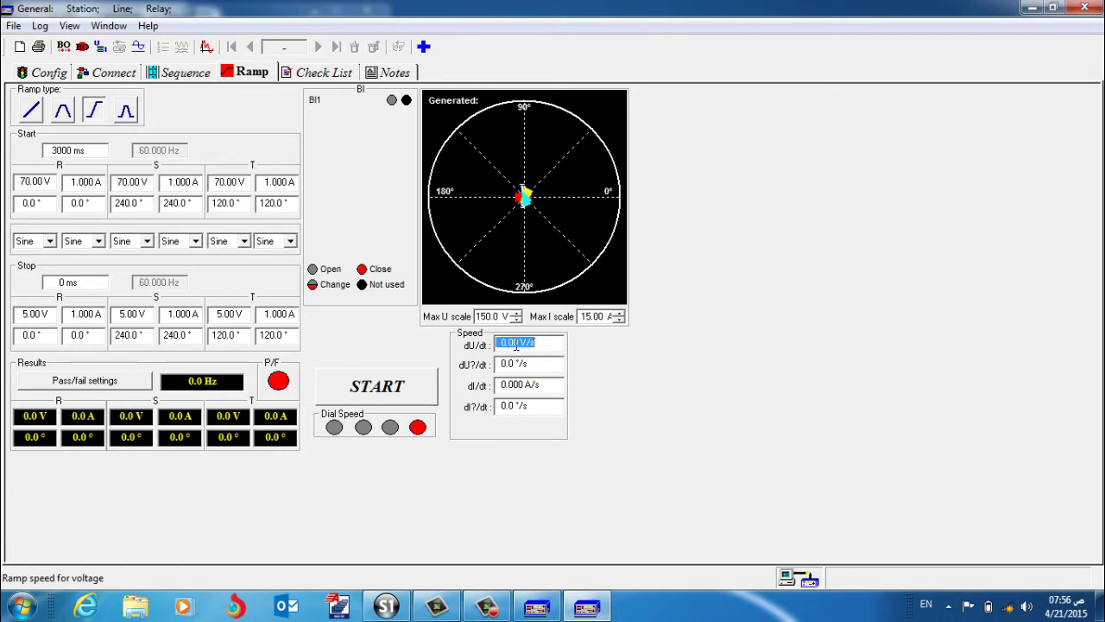
{"action": "type", "text": "5"}
{"action": "key", "text": "Tab"}
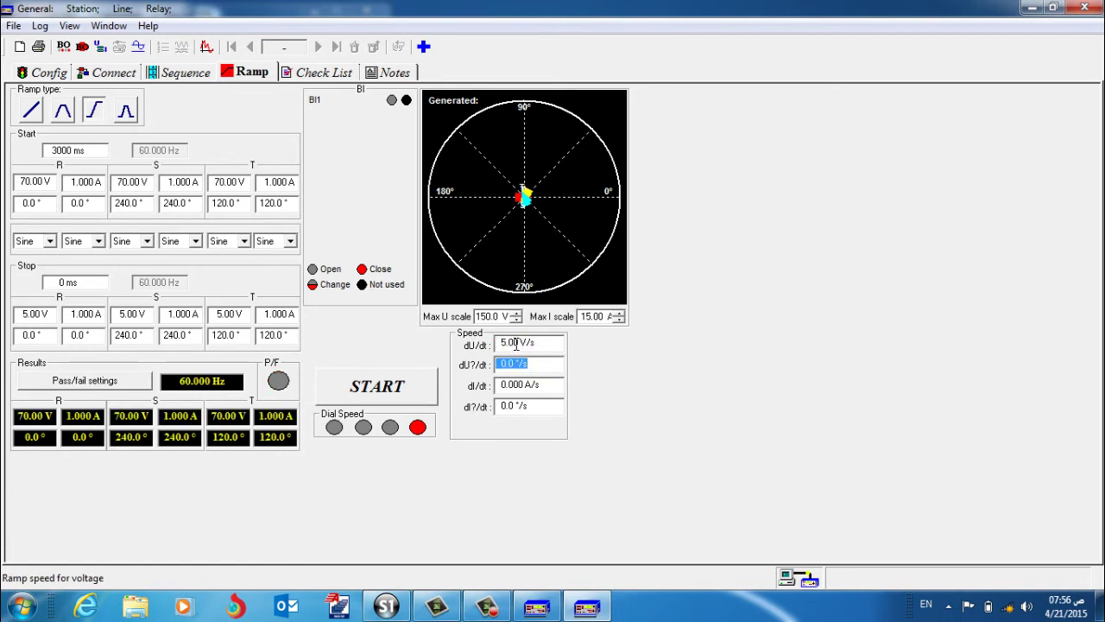
{"action": "left_click", "coordinate": [413, 388]}
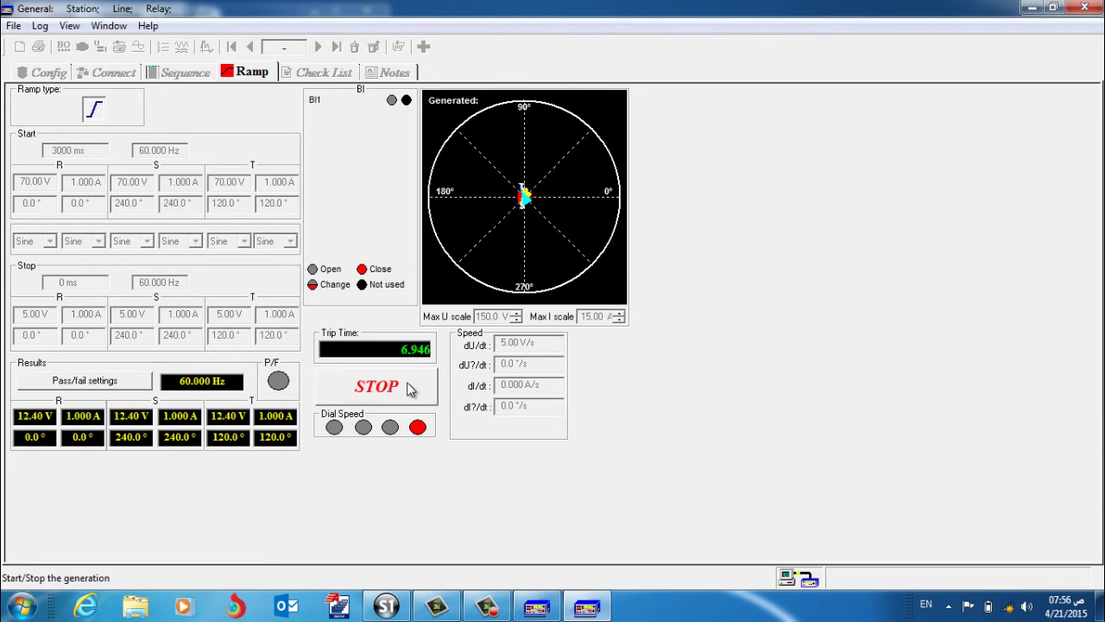
{"action": "left_click", "coordinate": [409, 388]}
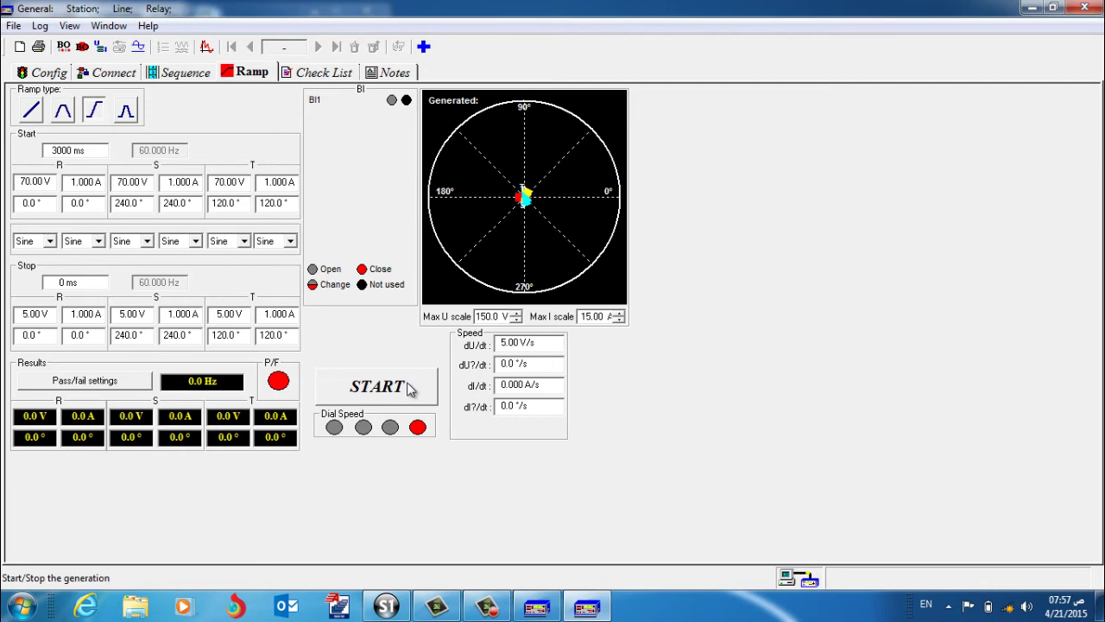
{"action": "left_click", "coordinate": [560, 607]}
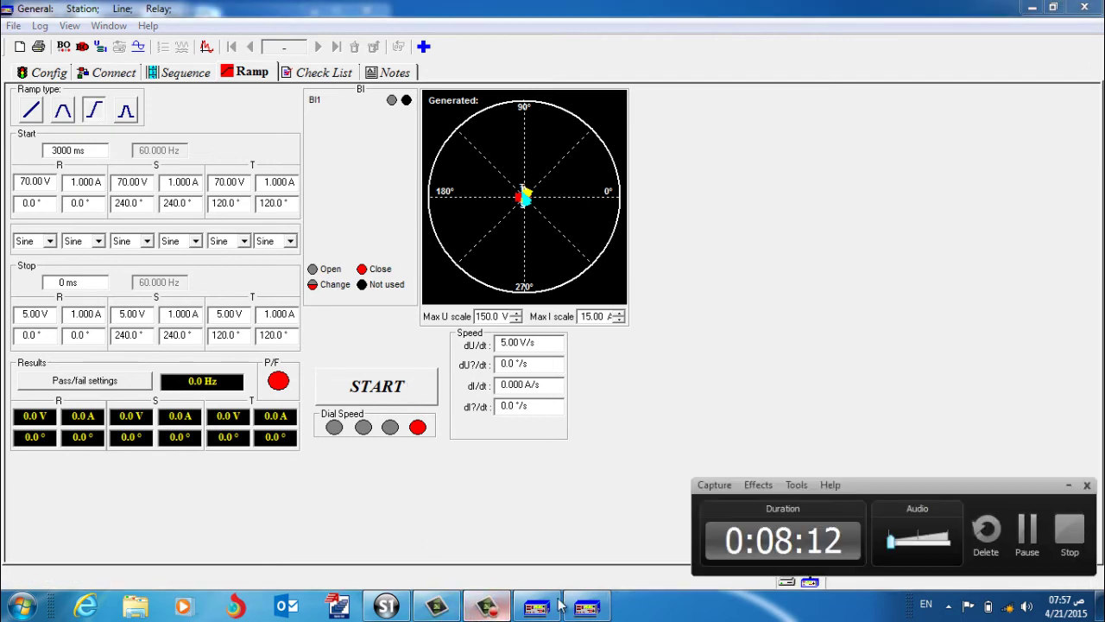
{"action": "left_click", "coordinate": [1027, 529]}
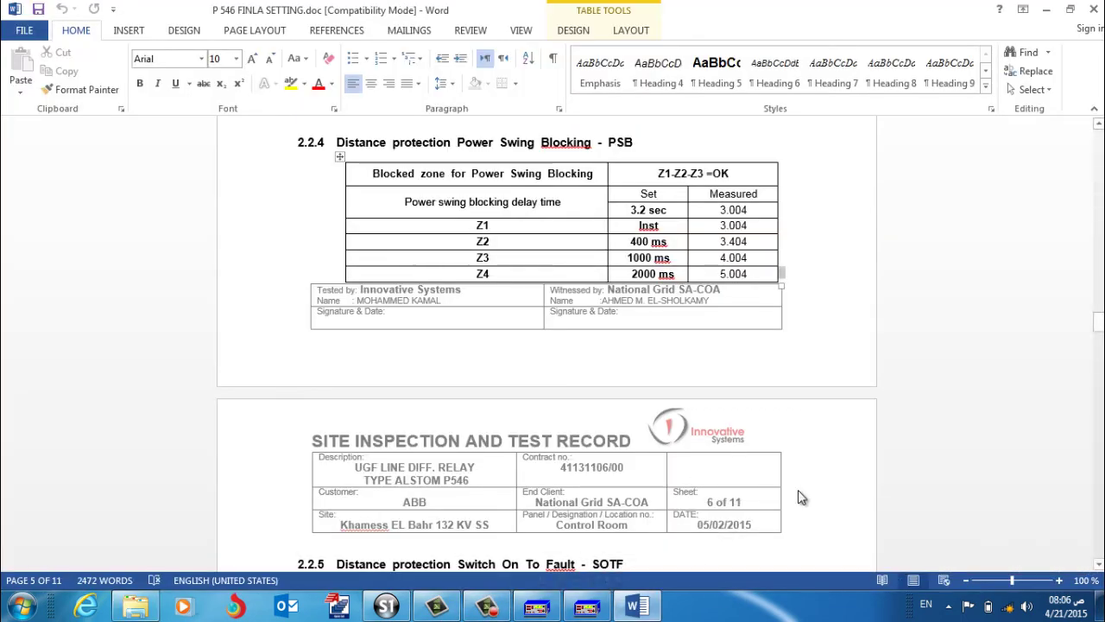
{"action": "left_click", "coordinate": [650, 615]}
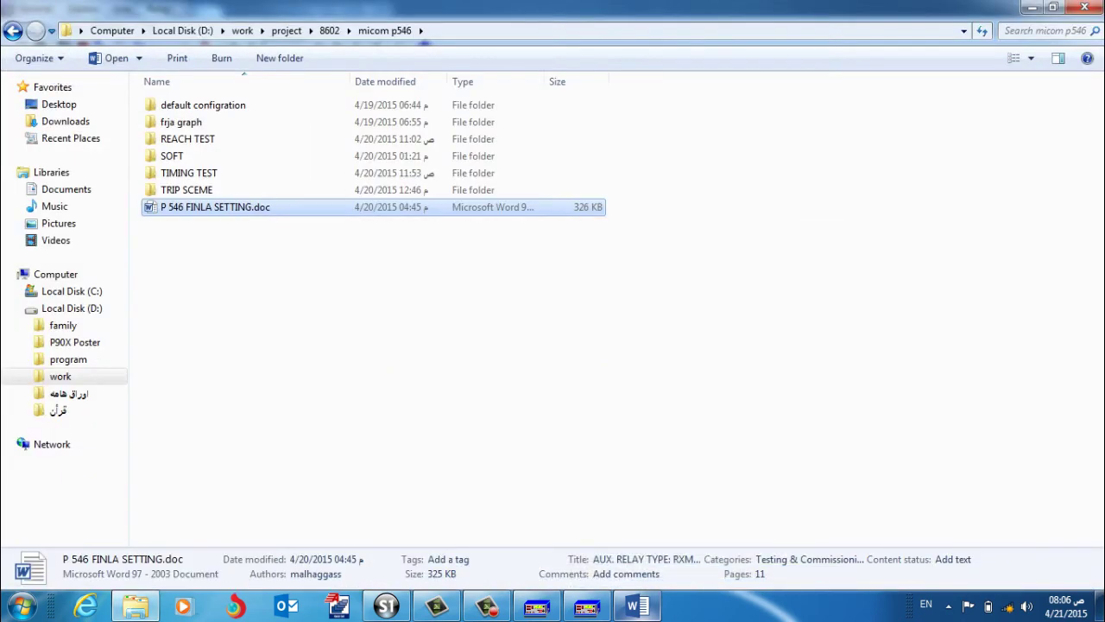
{"action": "left_click", "coordinate": [637, 607]}
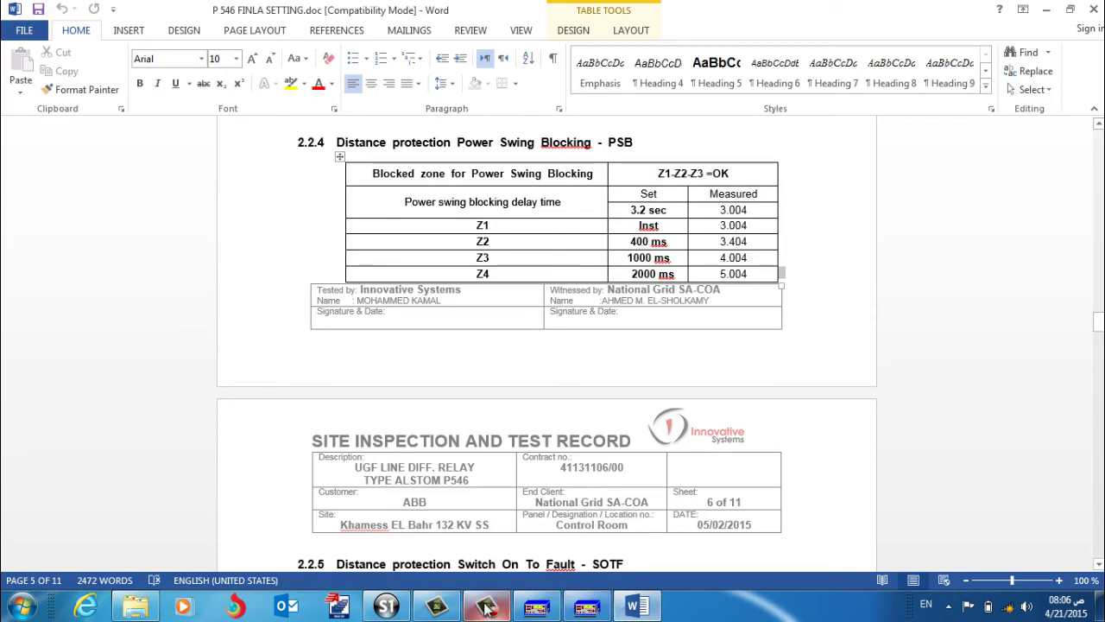
Switch to MiCOM S1 Studio, view the available options for PSB Status and close the setting without changing it
{"action": "left_click", "coordinate": [388, 606]}
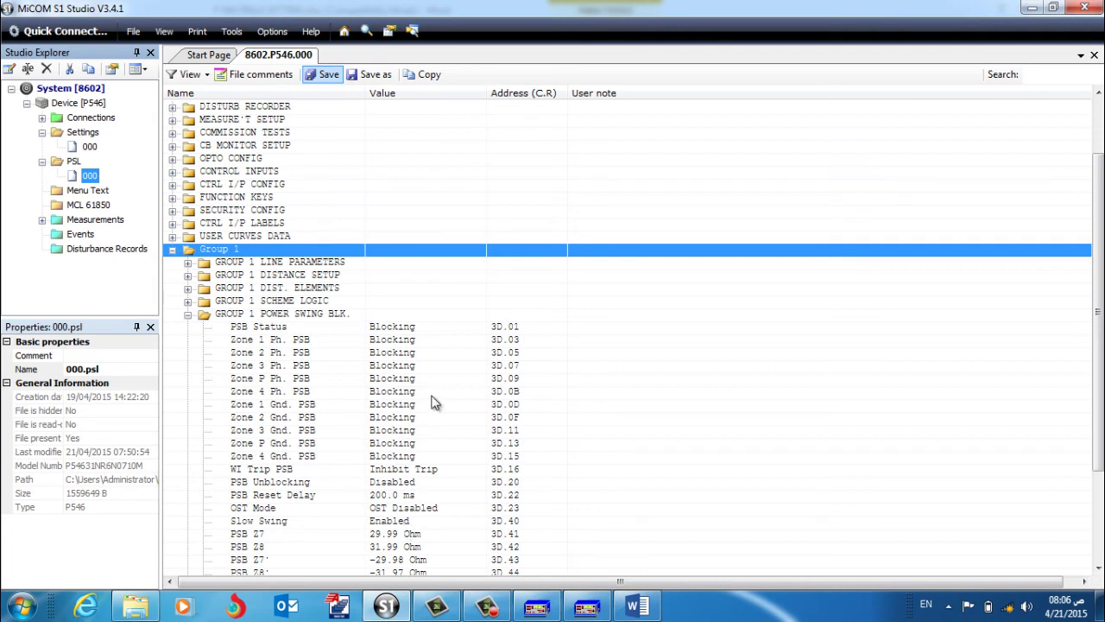
{"action": "double_click", "coordinate": [399, 327]}
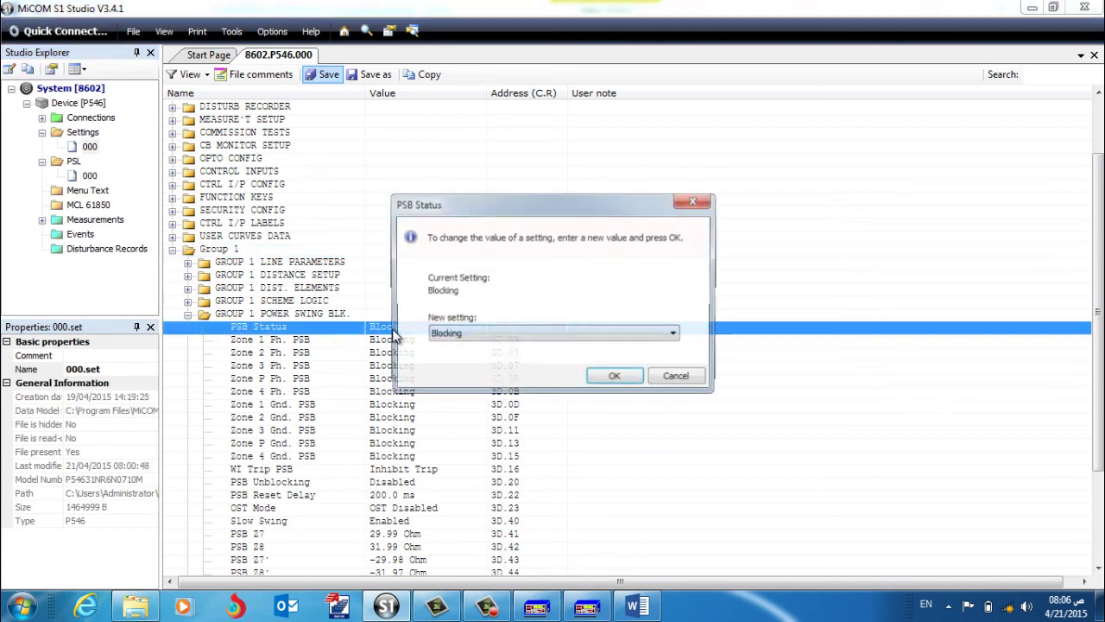
{"action": "left_click", "coordinate": [542, 336]}
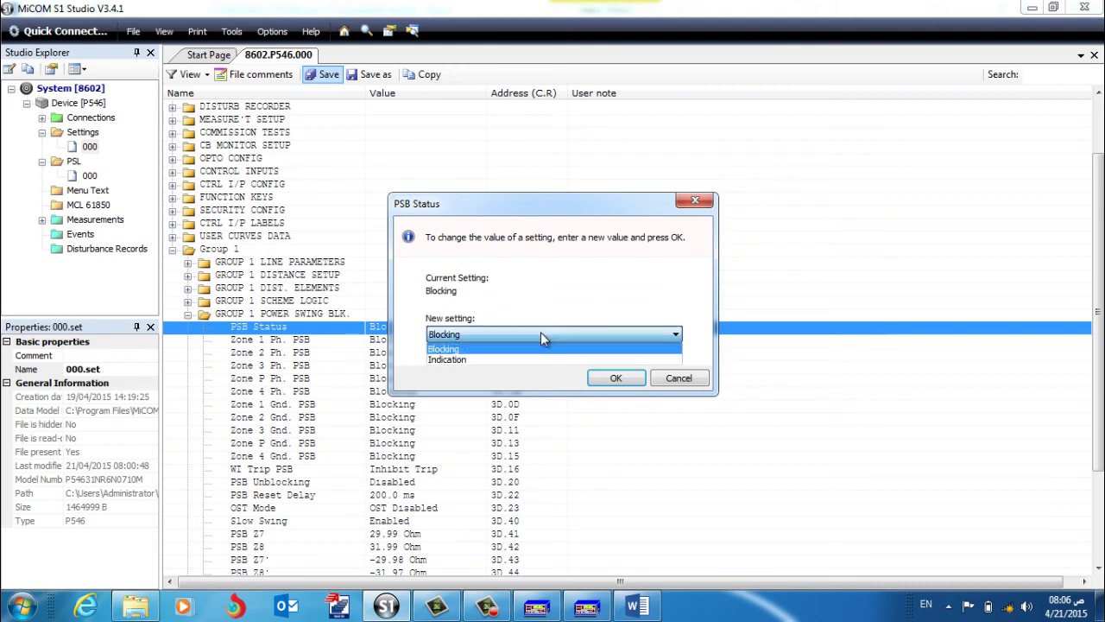
{"action": "left_click", "coordinate": [541, 333]}
{"action": "left_click", "coordinate": [674, 378]}
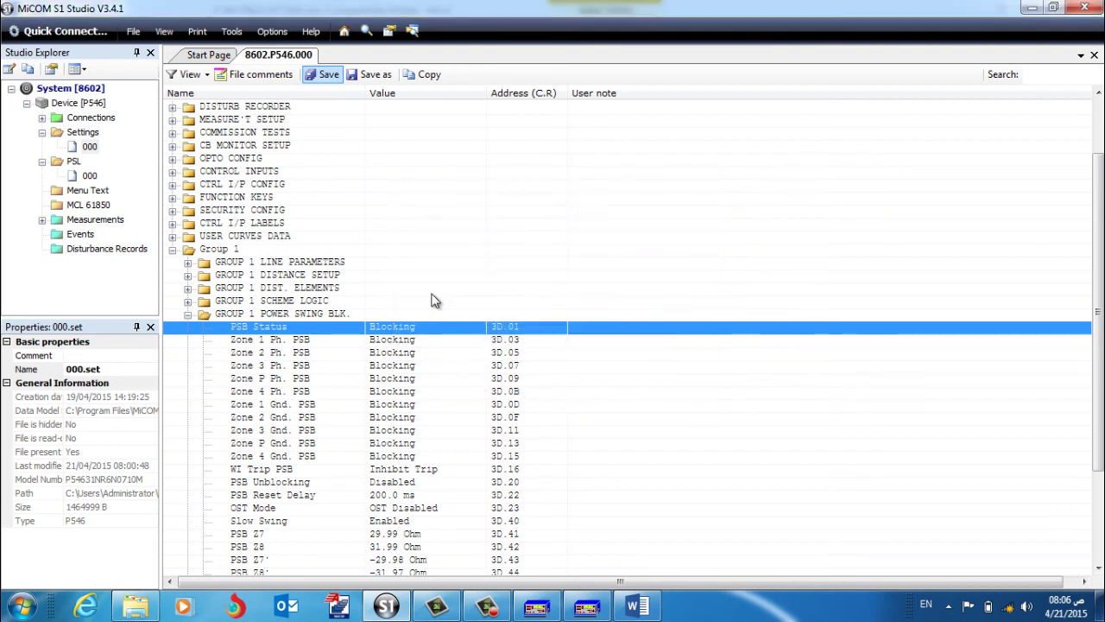
View the available options for Zone 1 Ph. PSB and close the setting without changing it
{"action": "double_click", "coordinate": [400, 340]}
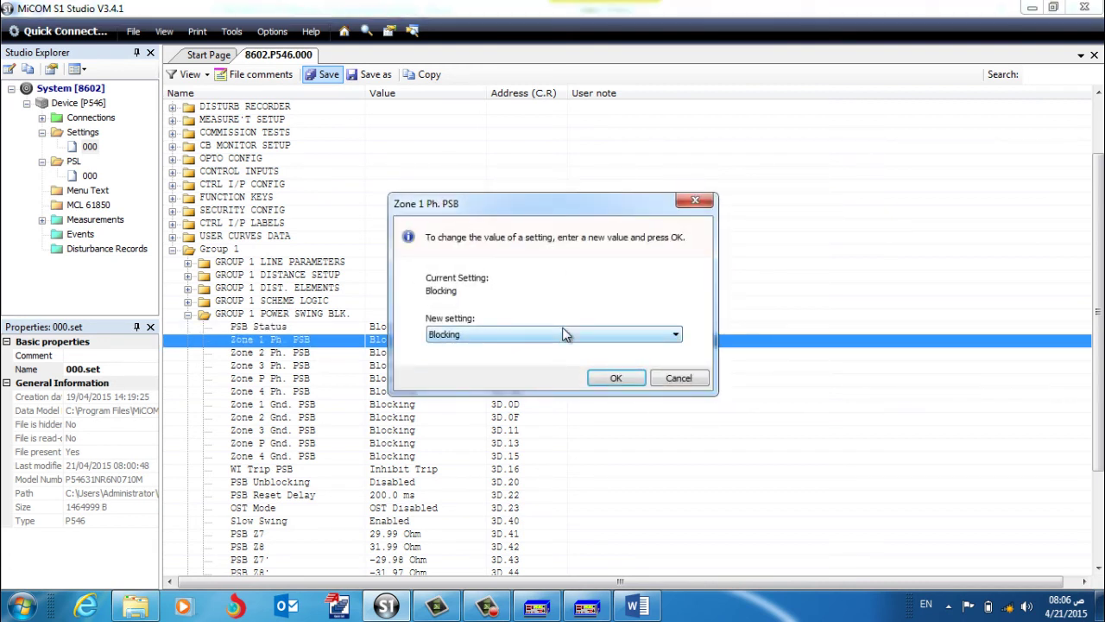
{"action": "left_click", "coordinate": [564, 334]}
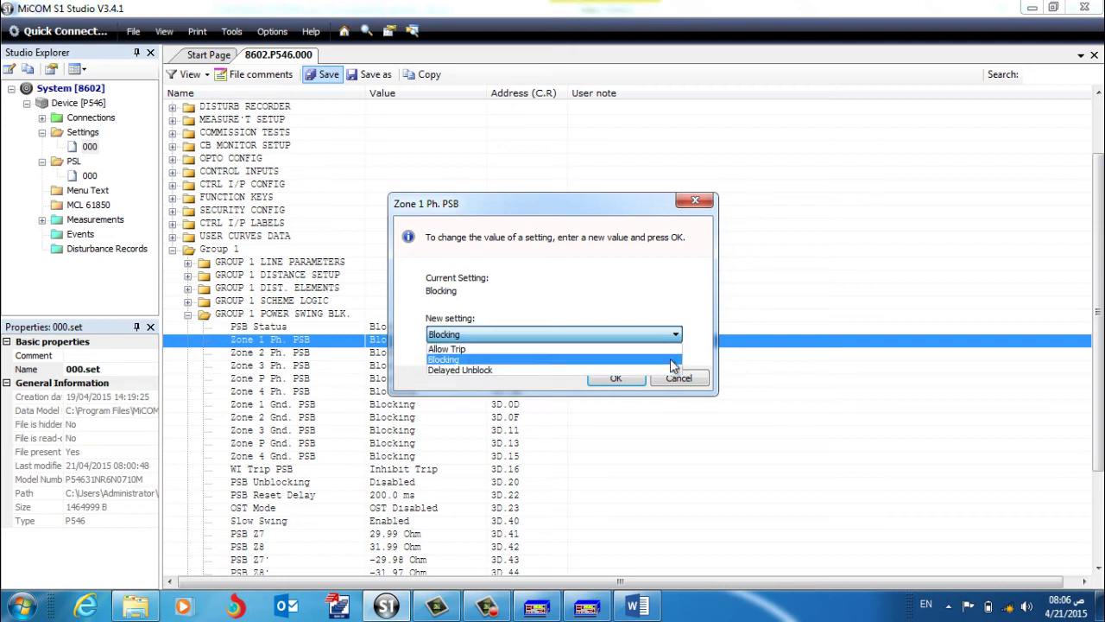
{"action": "left_click", "coordinate": [695, 383]}
{"action": "left_click", "coordinate": [678, 379]}
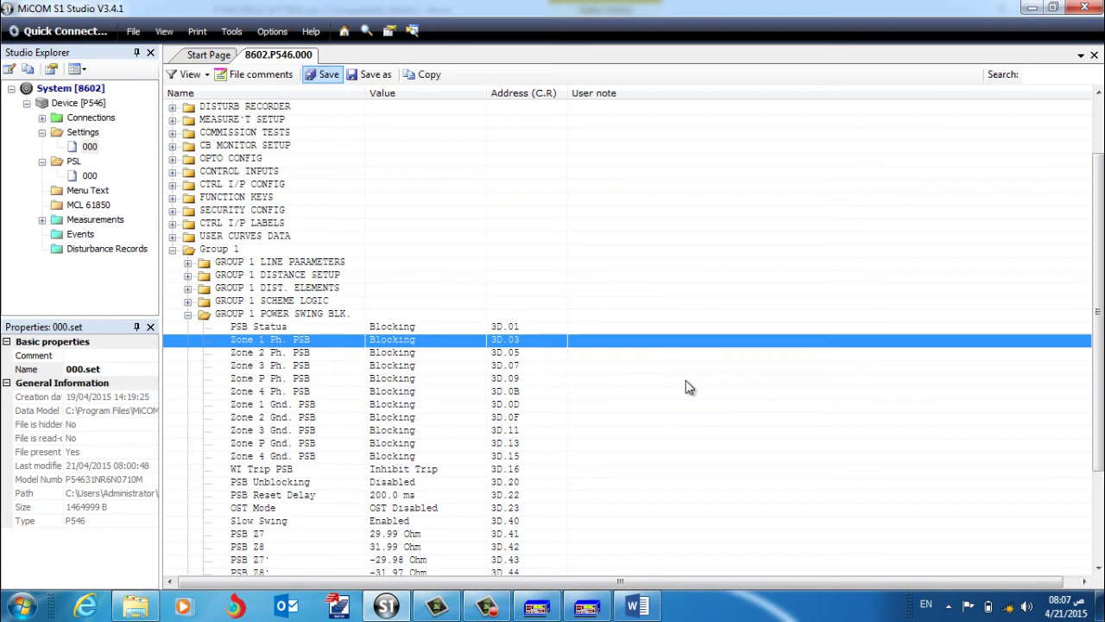
Switch to the relay test software, choose the ramp with start and stop times, set dU/dt to 5 V/s and run it twice
{"action": "left_click", "coordinate": [587, 607]}
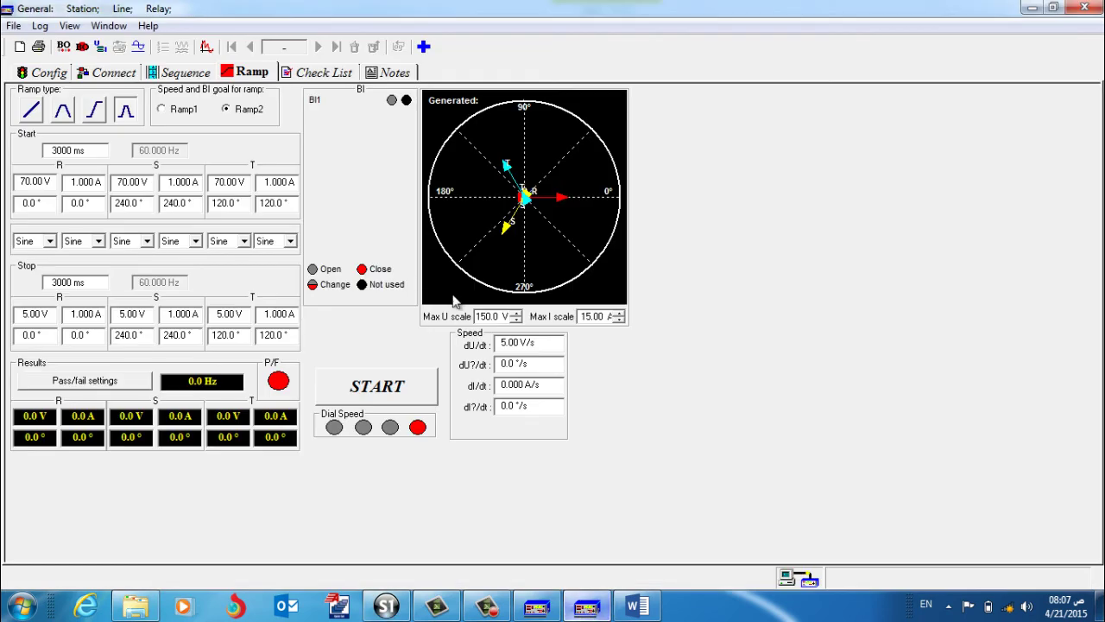
{"action": "left_click", "coordinate": [93, 111]}
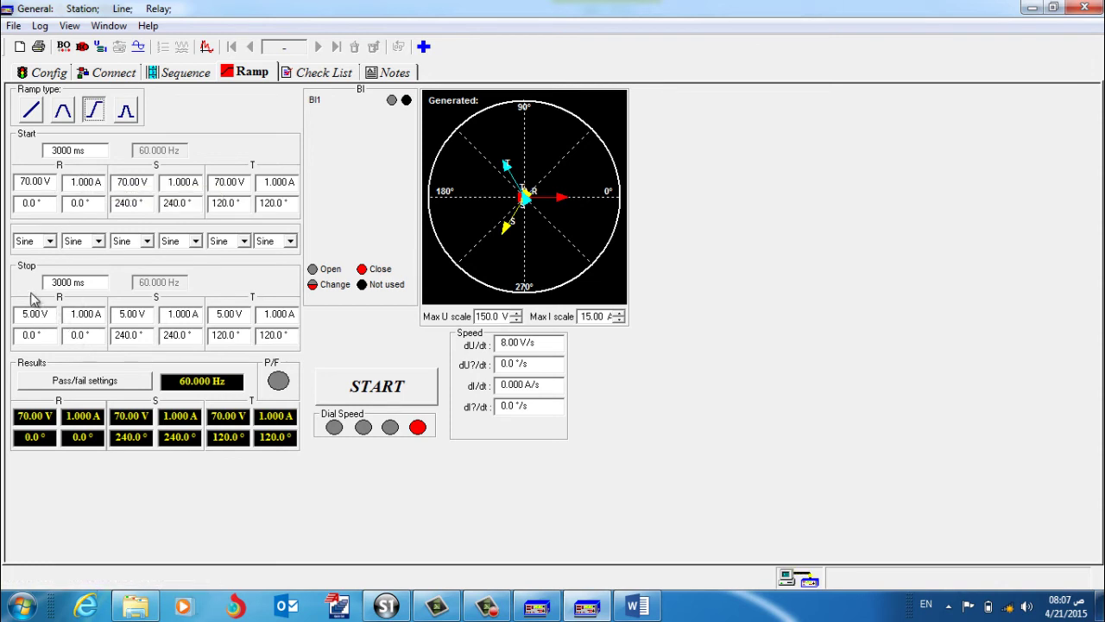
{"action": "left_click", "coordinate": [516, 342]}
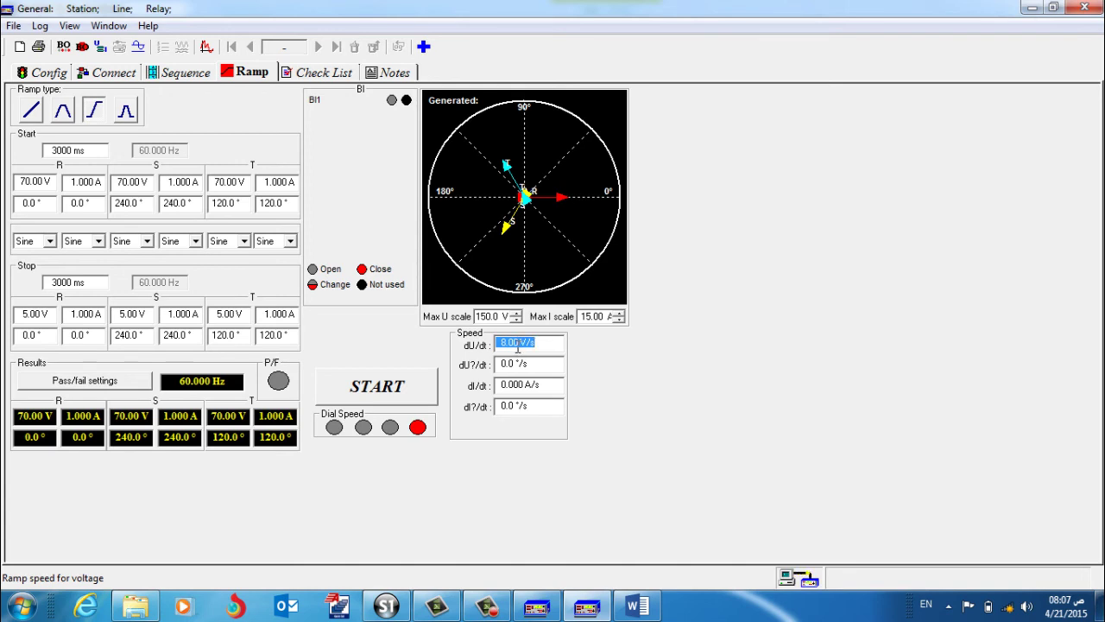
{"action": "left_click", "coordinate": [376, 387]}
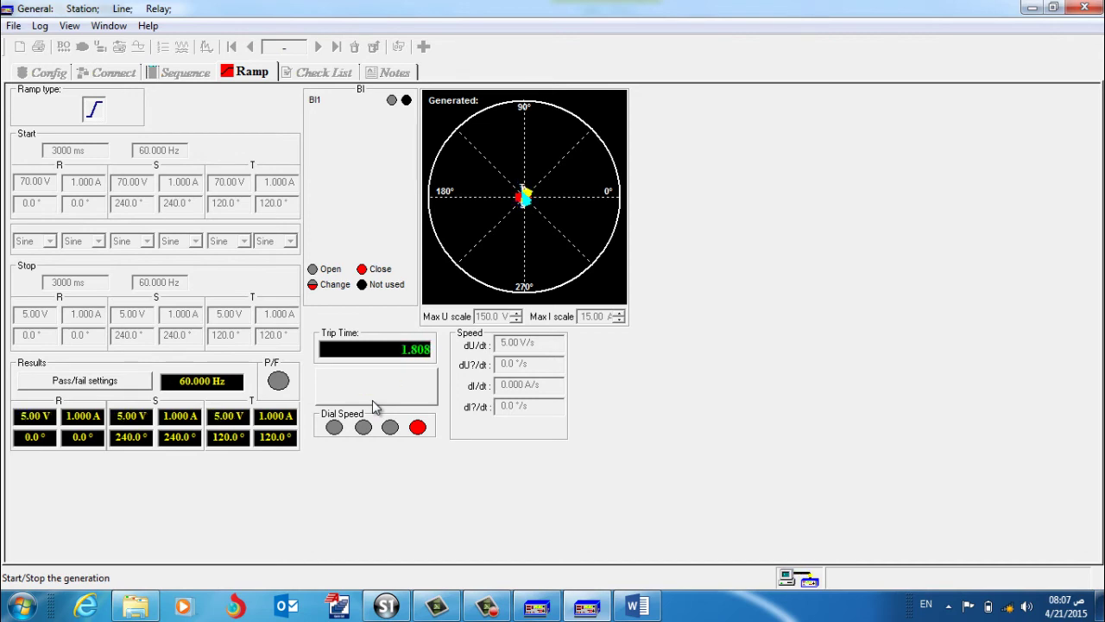
{"action": "left_click", "coordinate": [372, 400]}
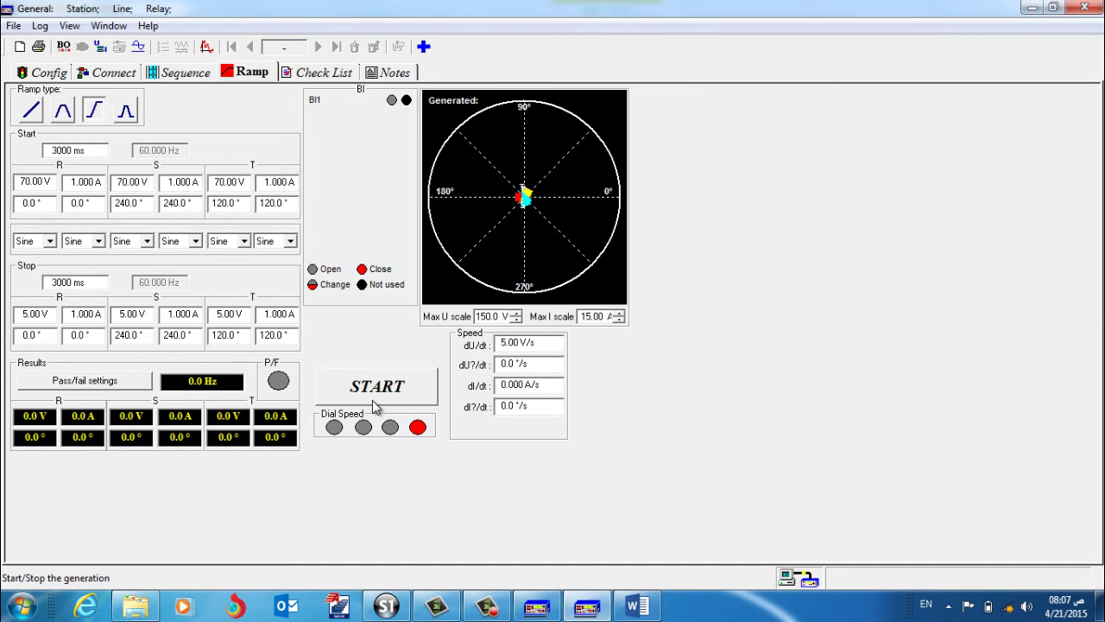
{"action": "left_click", "coordinate": [376, 401]}
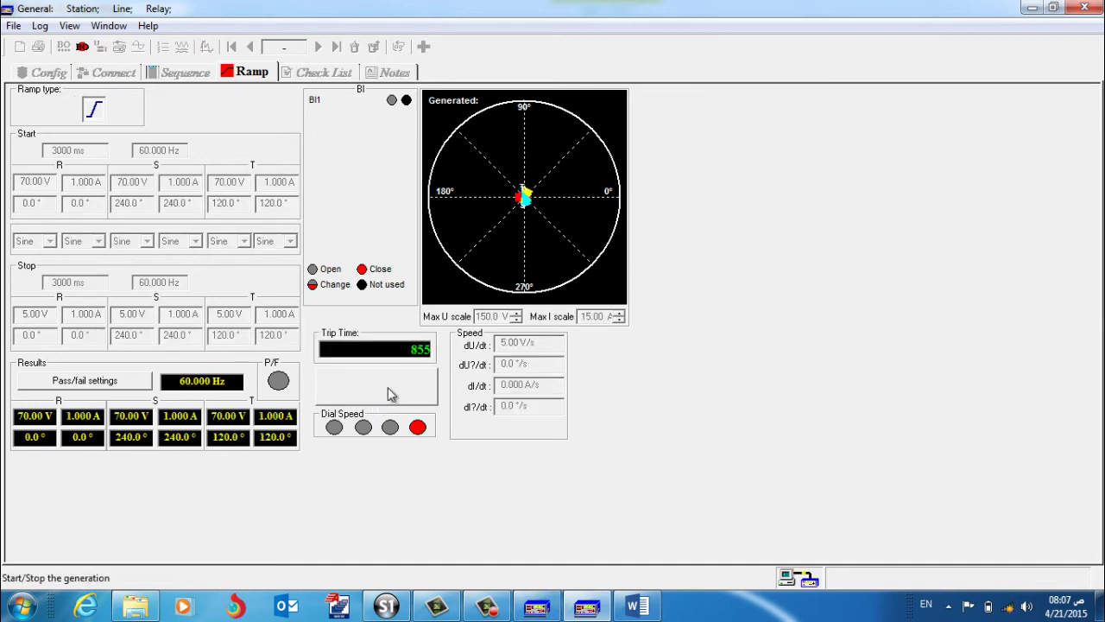
{"action": "left_click", "coordinate": [388, 406]}
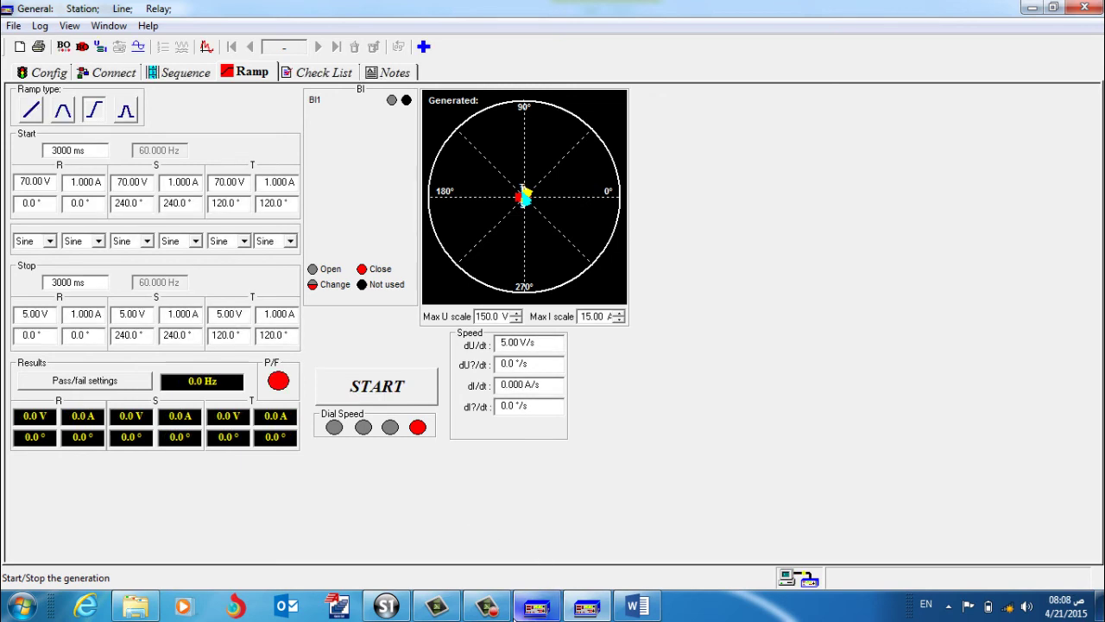
Return to MiCOM S1 Studio and examine the Slow Swing, PSB impedance and PSB Timer settings under Group 1 Power Swing Blk
{"action": "mouse_move", "coordinate": [488, 606]}
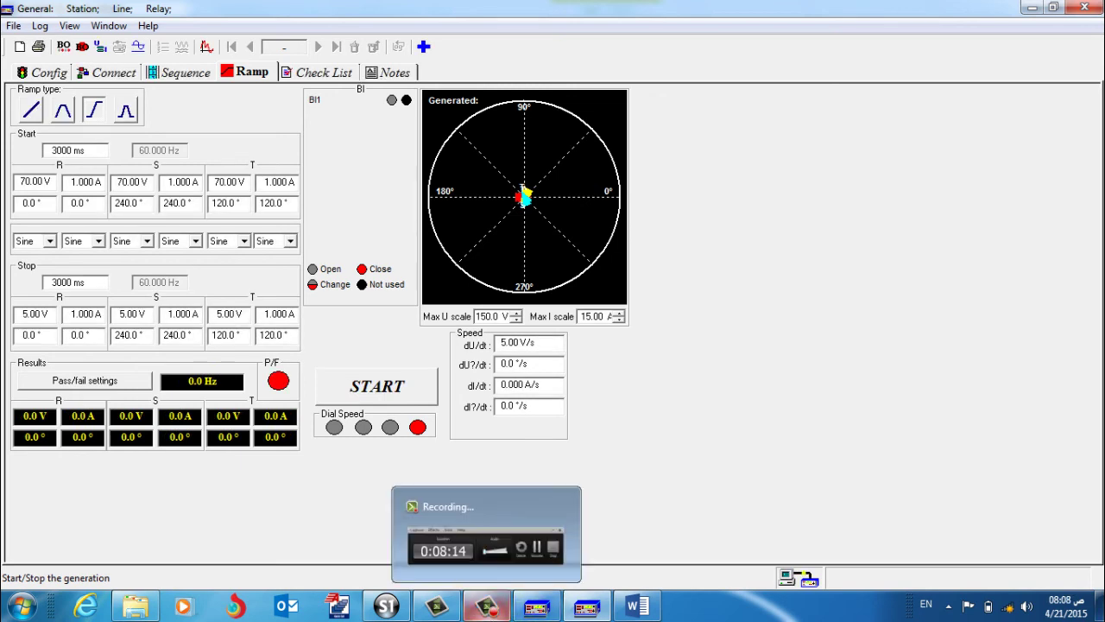
{"action": "left_click", "coordinate": [386, 606]}
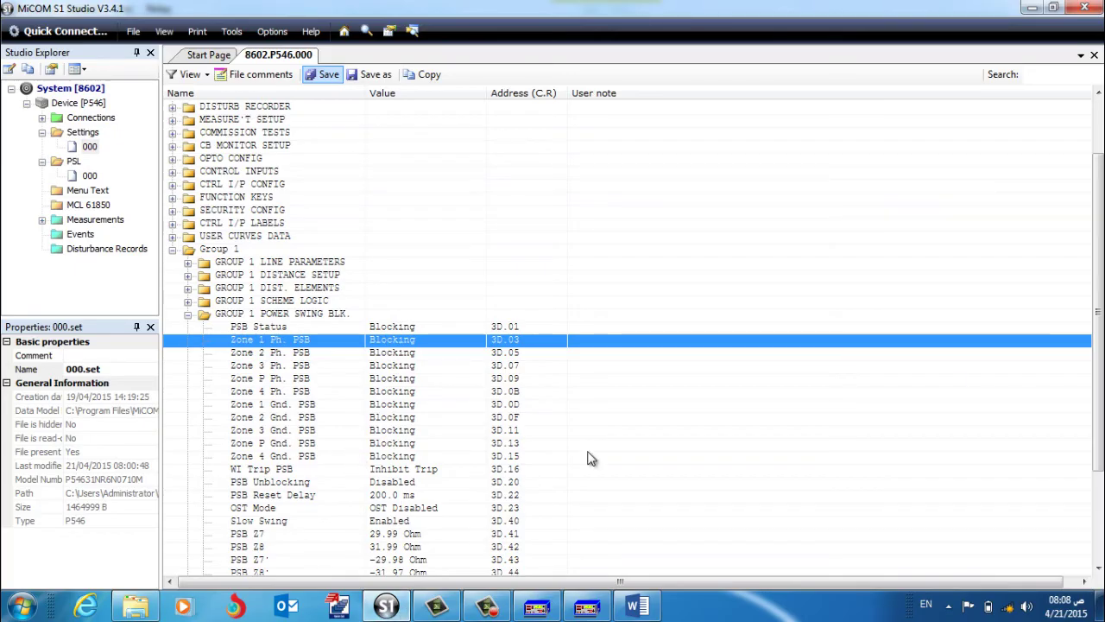
{"action": "left_click_drag", "start_coordinate": [1101, 366], "coordinate": [1100, 394]}
{"action": "scroll", "coordinate": [1100, 394], "scroll_direction": "down", "scroll_amount": 1}
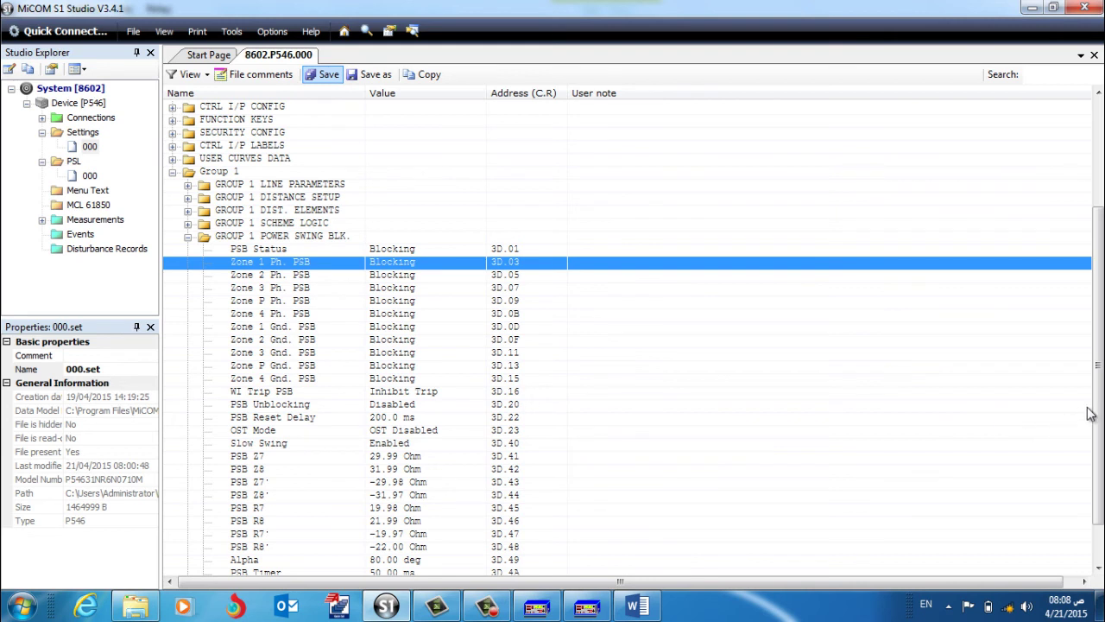
{"action": "left_click_drag", "start_coordinate": [1100, 397], "coordinate": [1101, 430]}
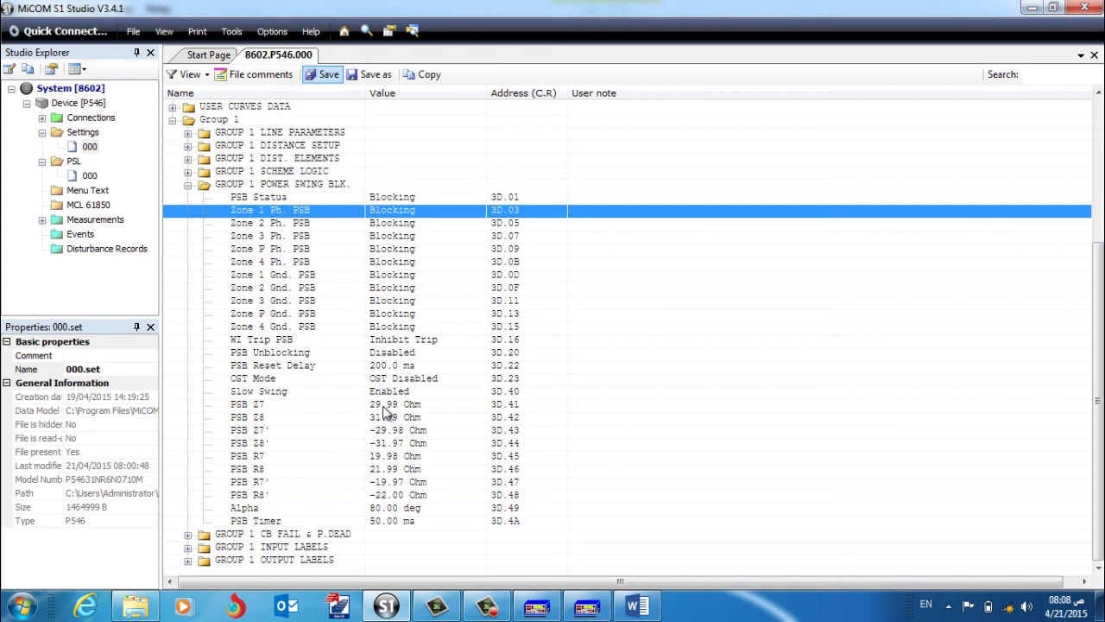
{"action": "left_click", "coordinate": [388, 397]}
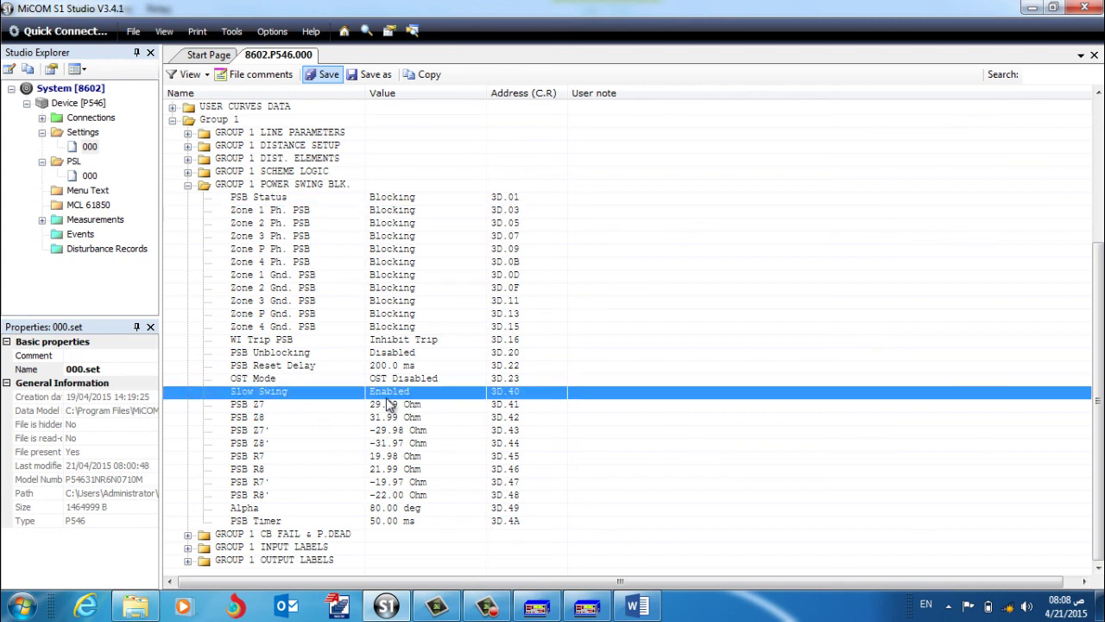
{"action": "left_click", "coordinate": [389, 408]}
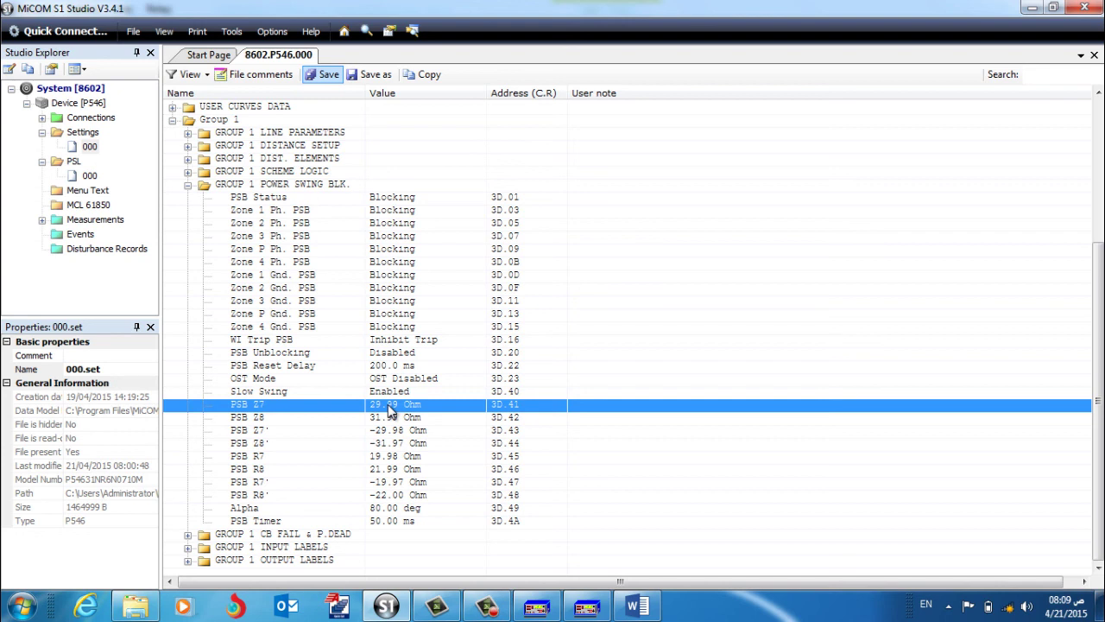
Set Slow Swing to Disabled in the Group 1 Power Swing Blk. settings and save the settings file
{"action": "double_click", "coordinate": [390, 392]}
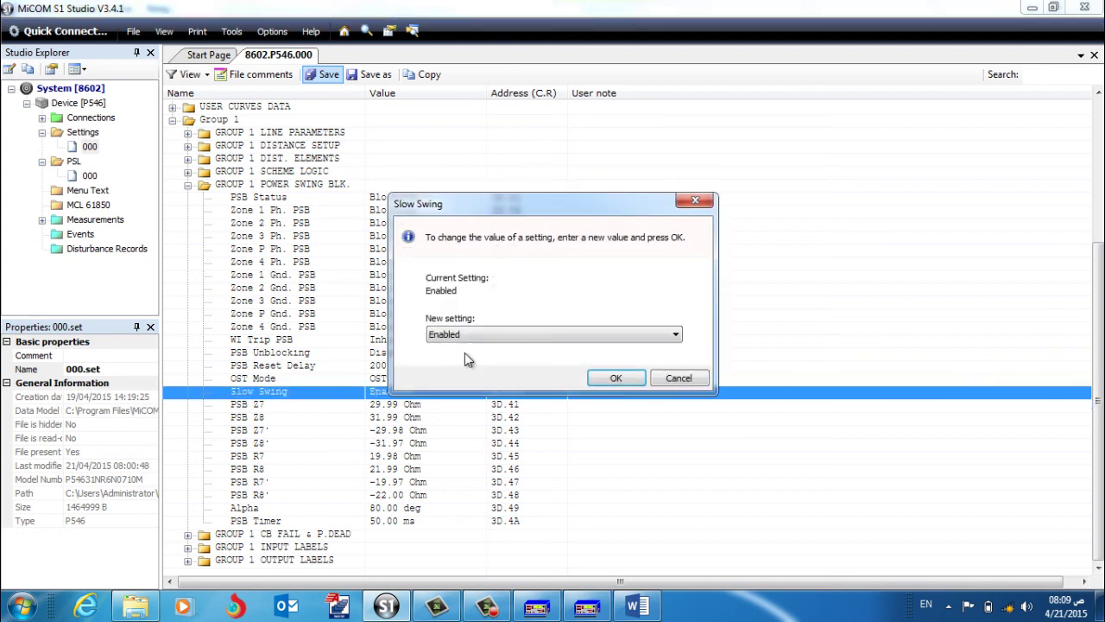
{"action": "left_click", "coordinate": [574, 334]}
{"action": "left_click", "coordinate": [570, 347]}
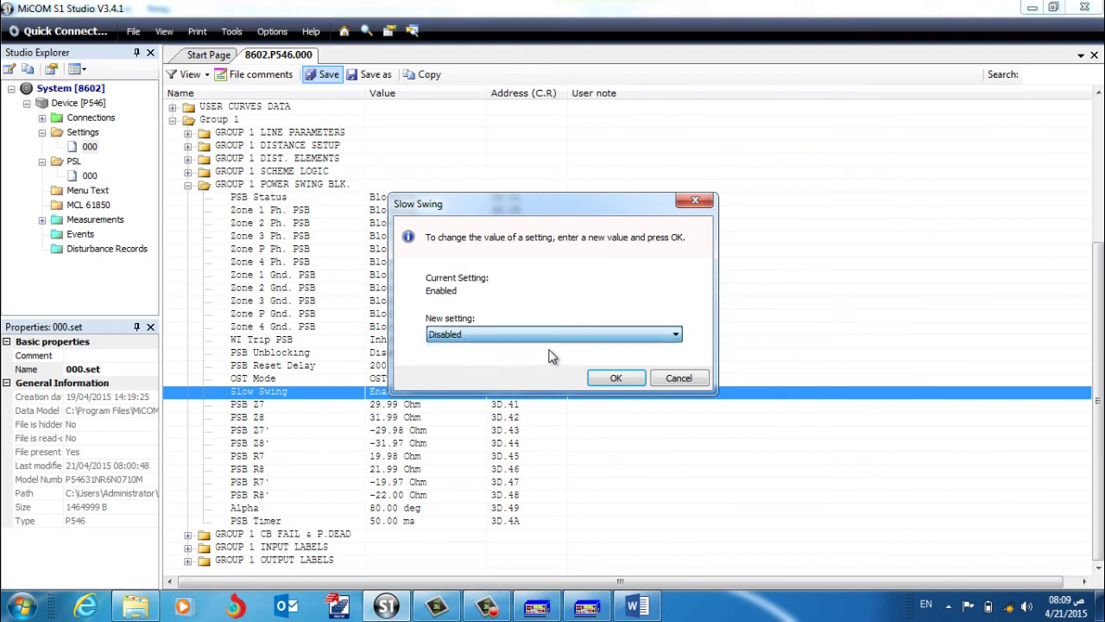
{"action": "left_click", "coordinate": [611, 379]}
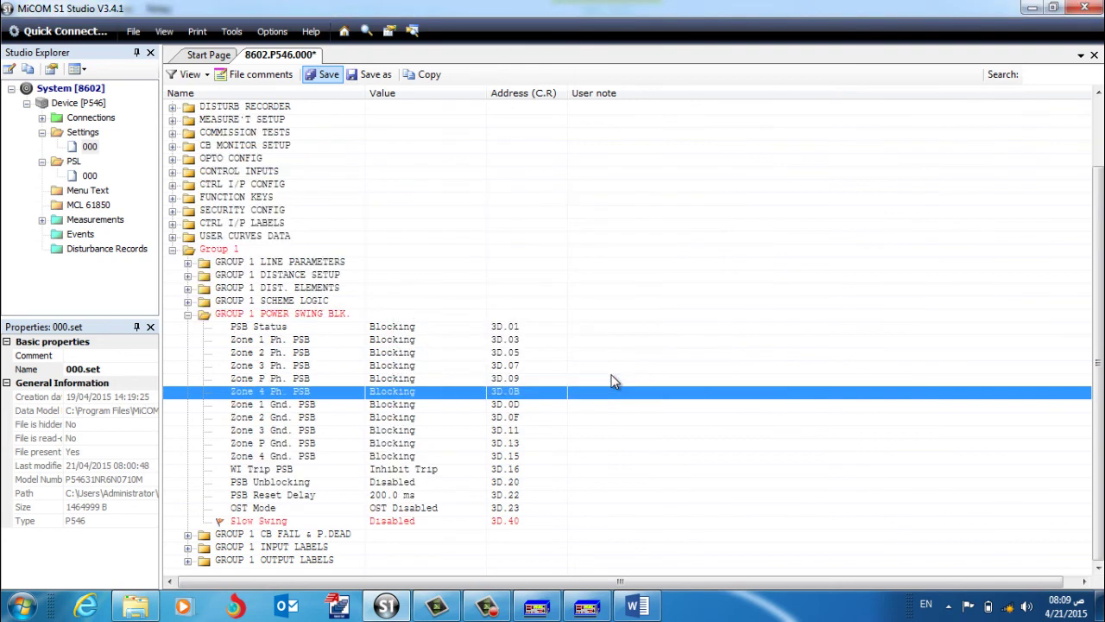
{"action": "left_click", "coordinate": [320, 74]}
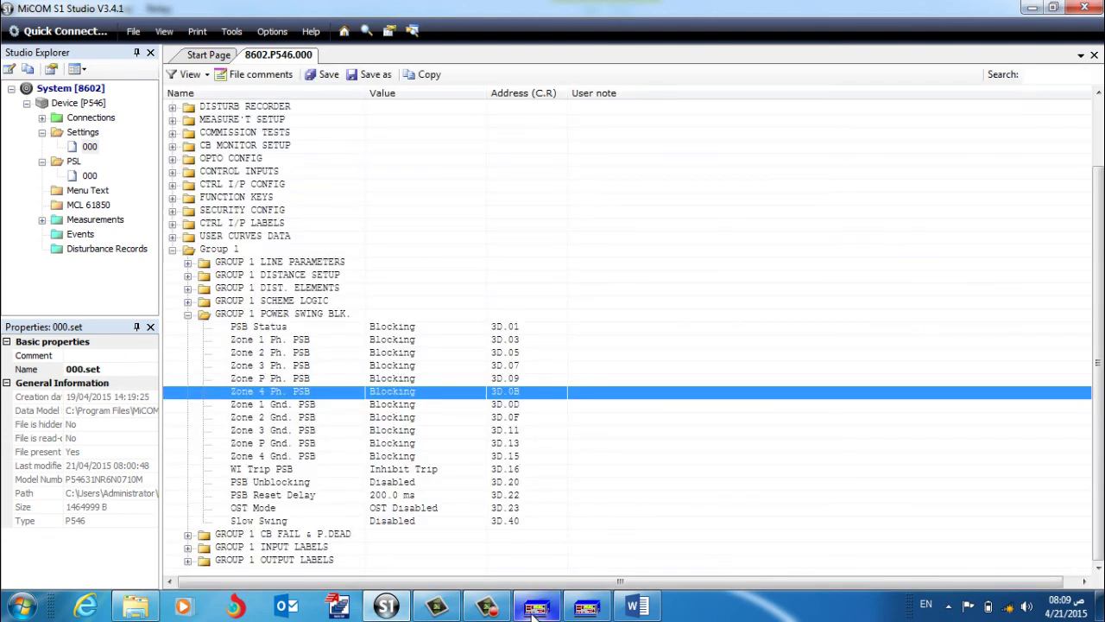
{"action": "left_click", "coordinate": [481, 608]}
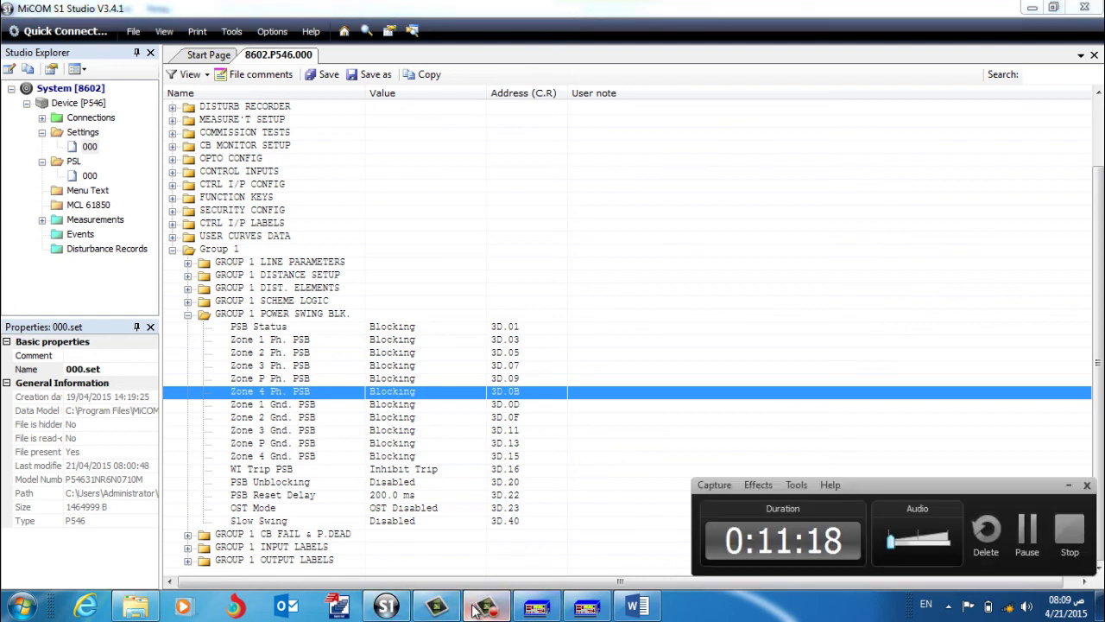